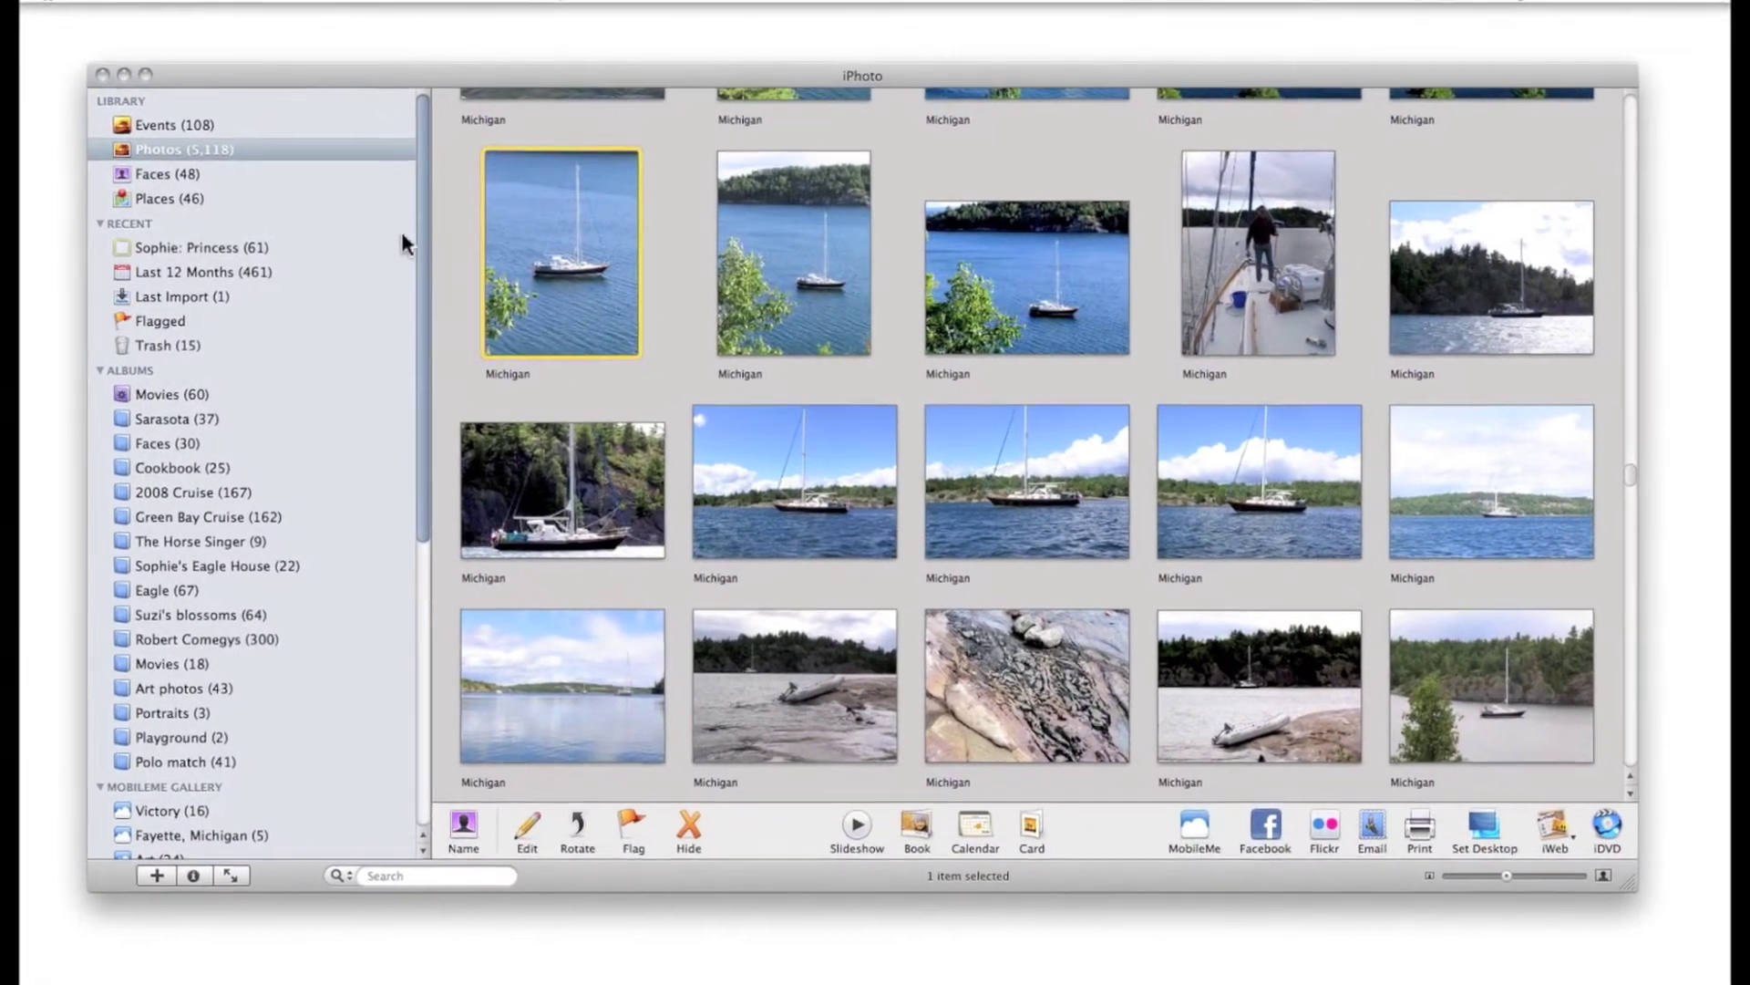
Open the info panel for the sailboat photo IMG_0030.JPG
mouse_move(623, 294)
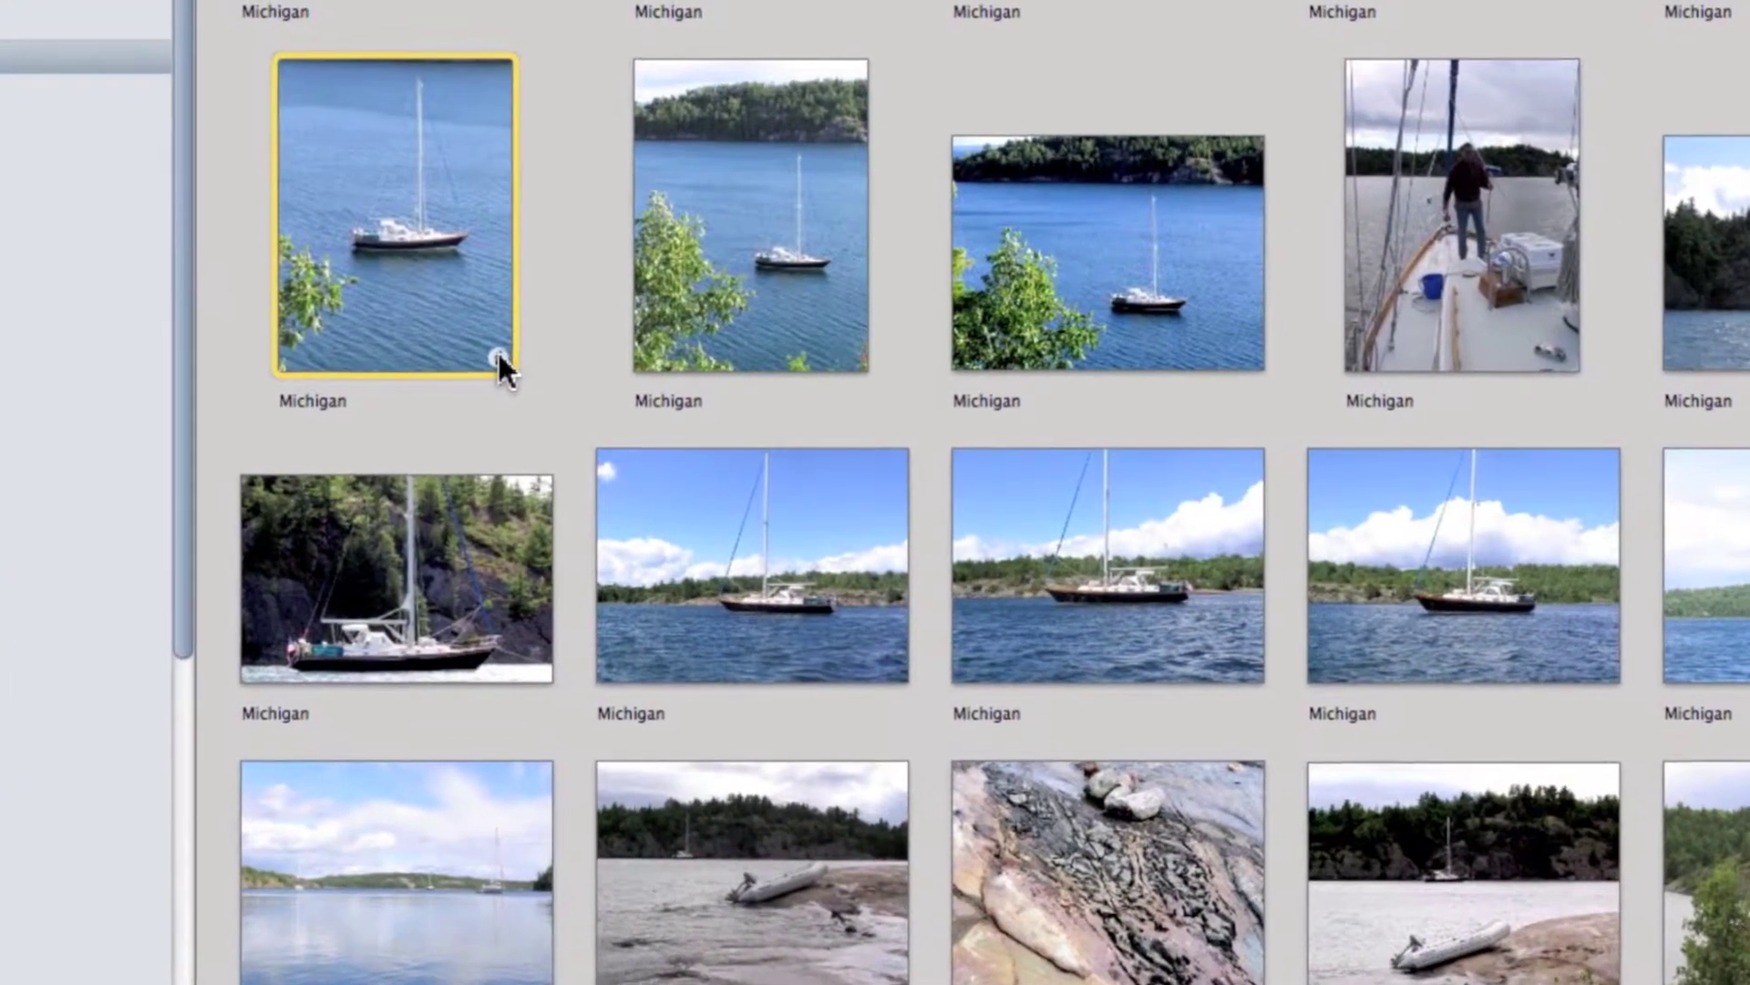
left_click(527, 355)
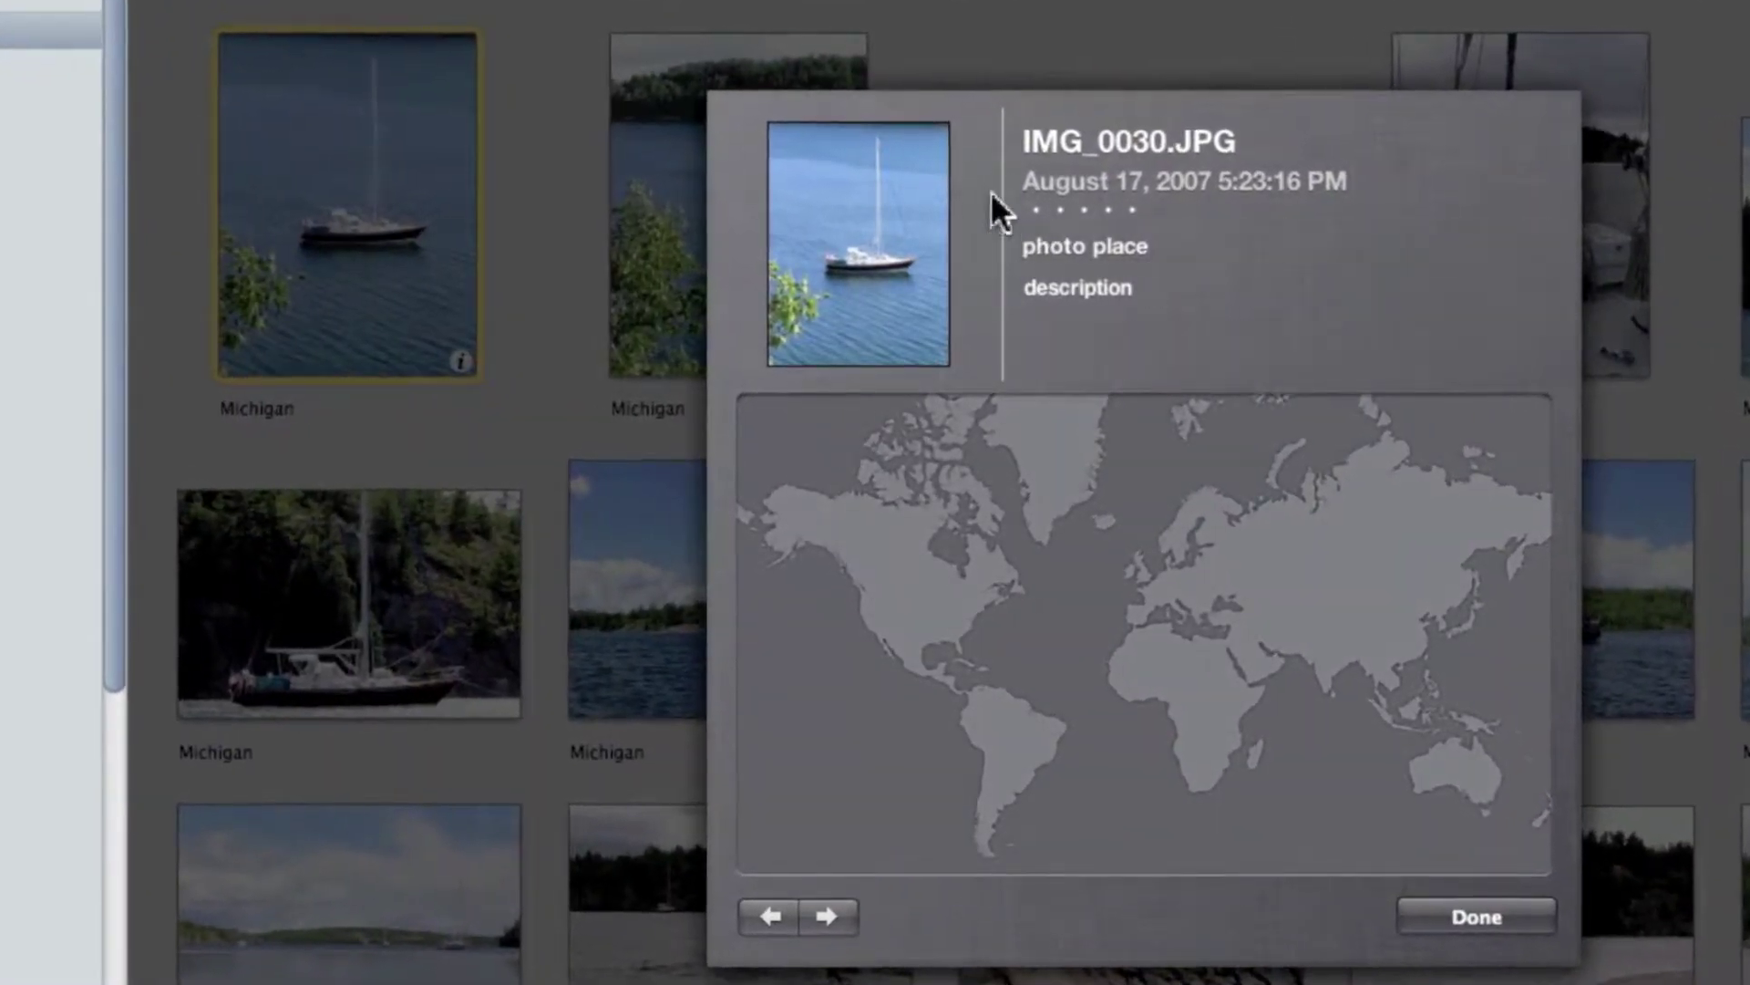
Enter 'Brennan Harbour, Canada' as the sailboat photo's place and look it up
left_click(1104, 244)
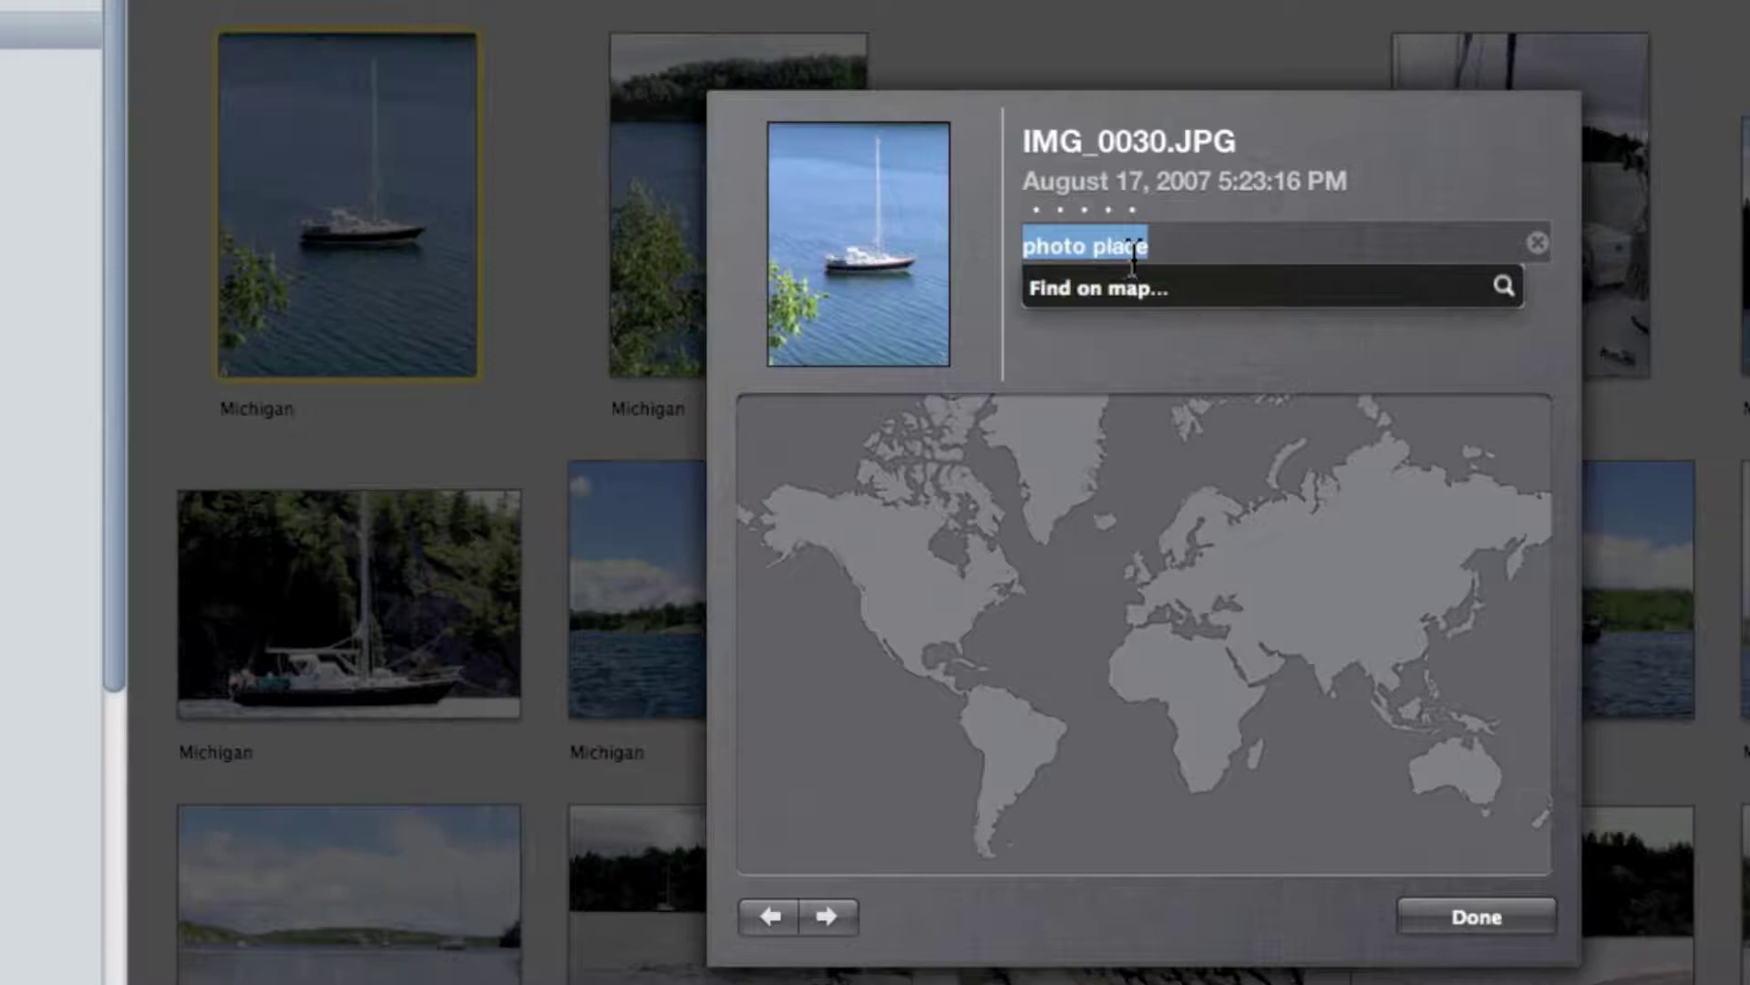
type("Brenn")
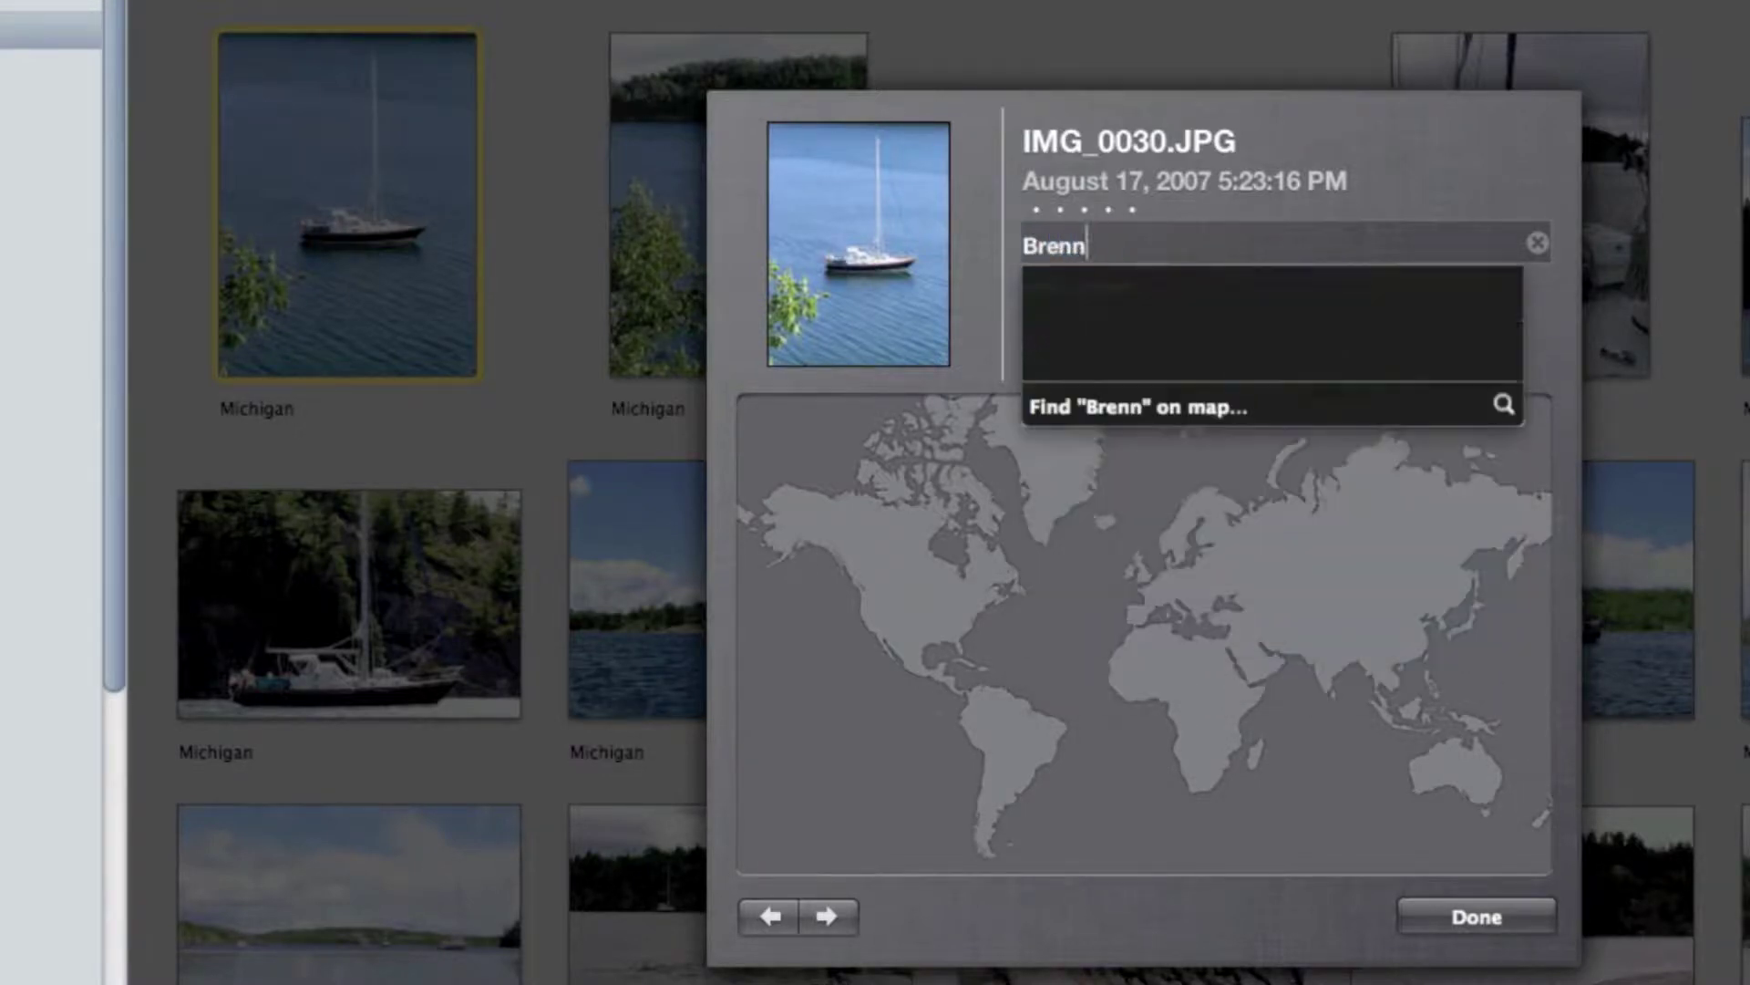
type("an Ha")
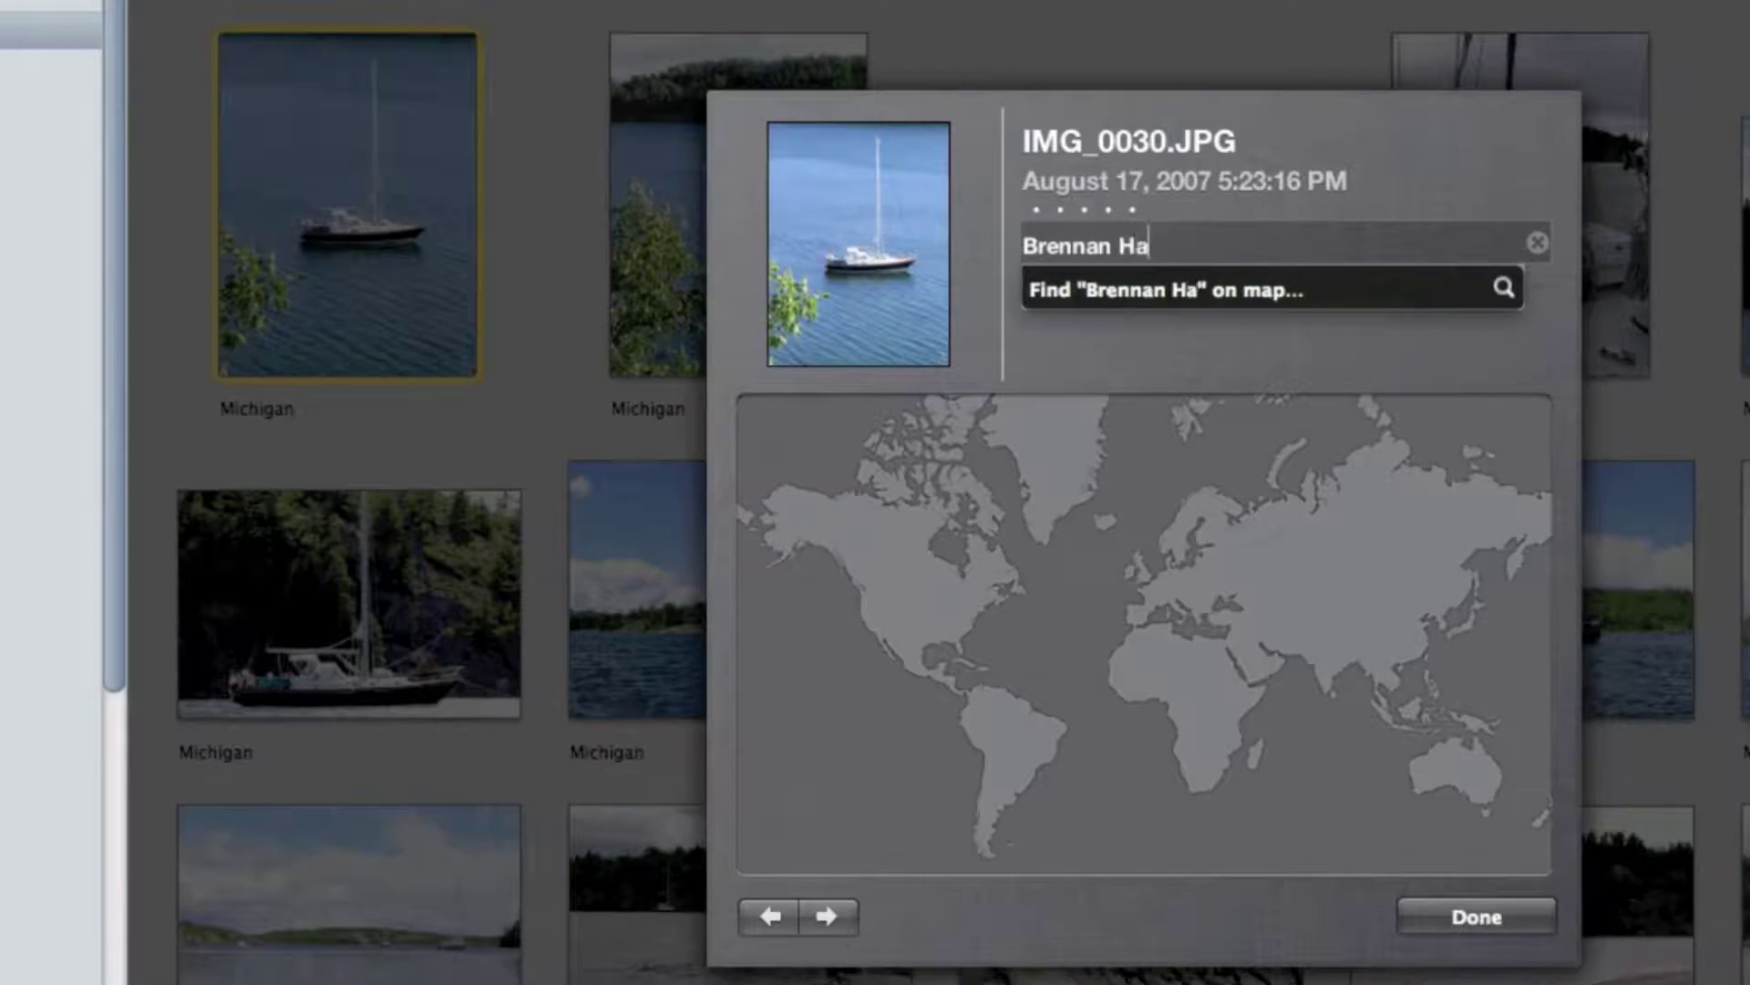
type("rbour")
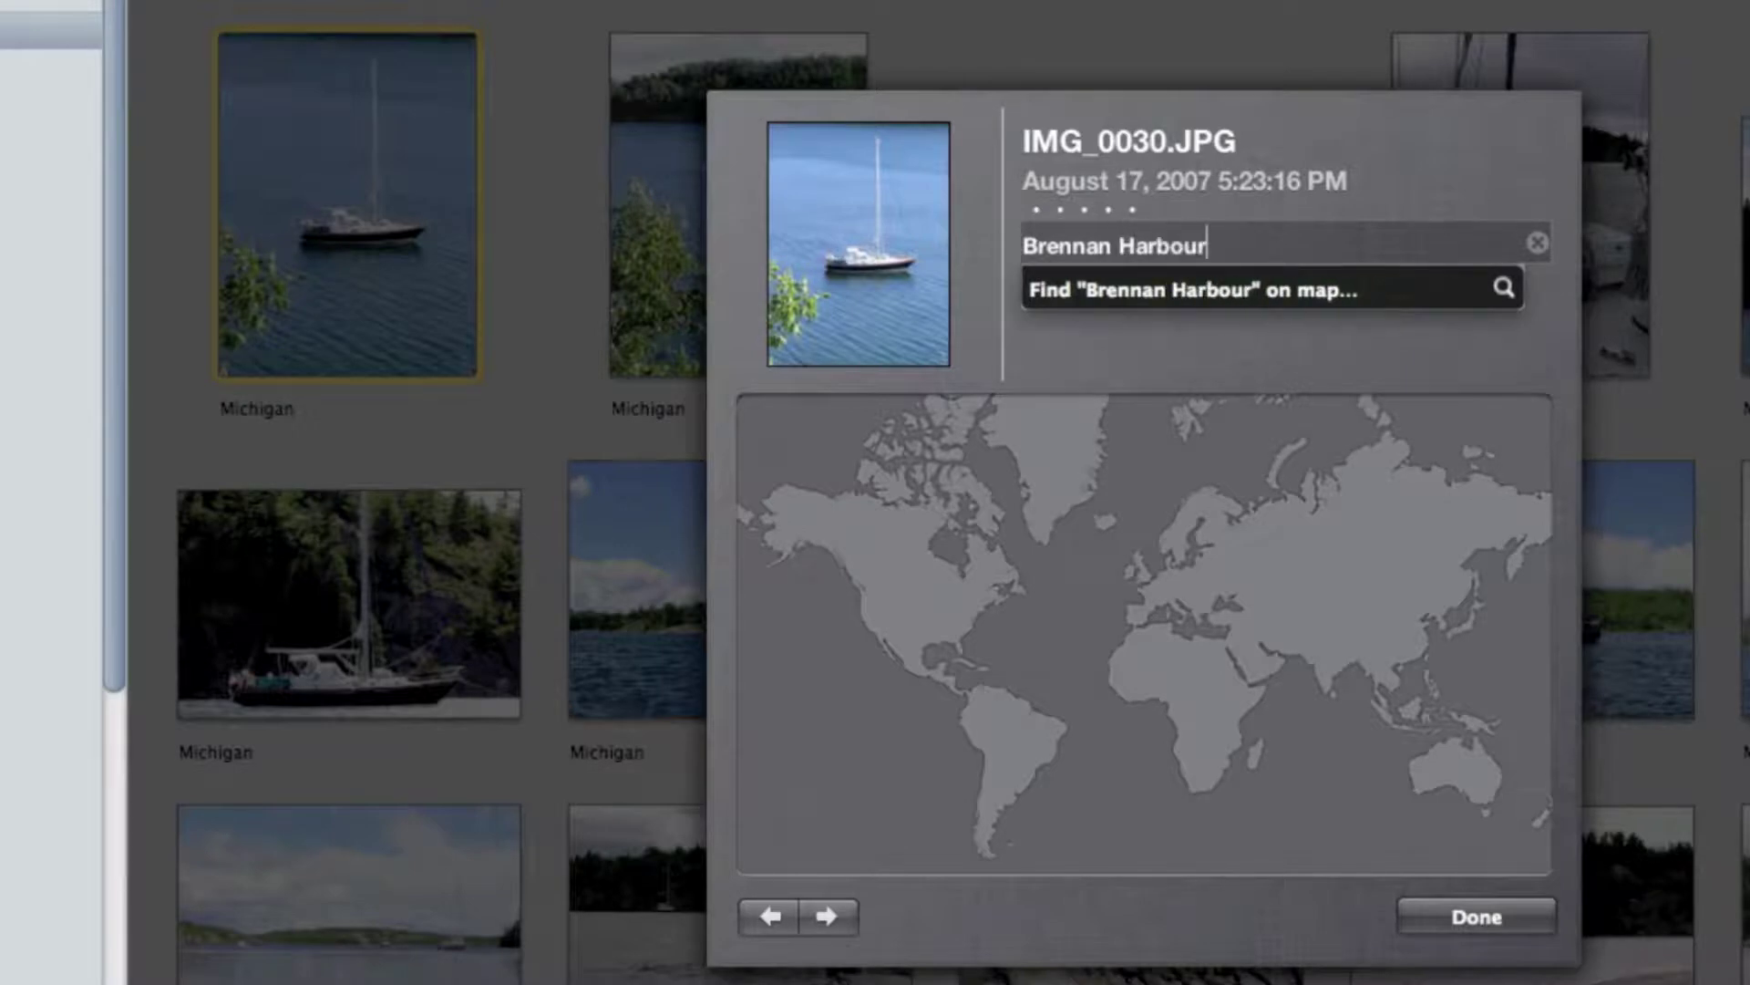
type(", Ca")
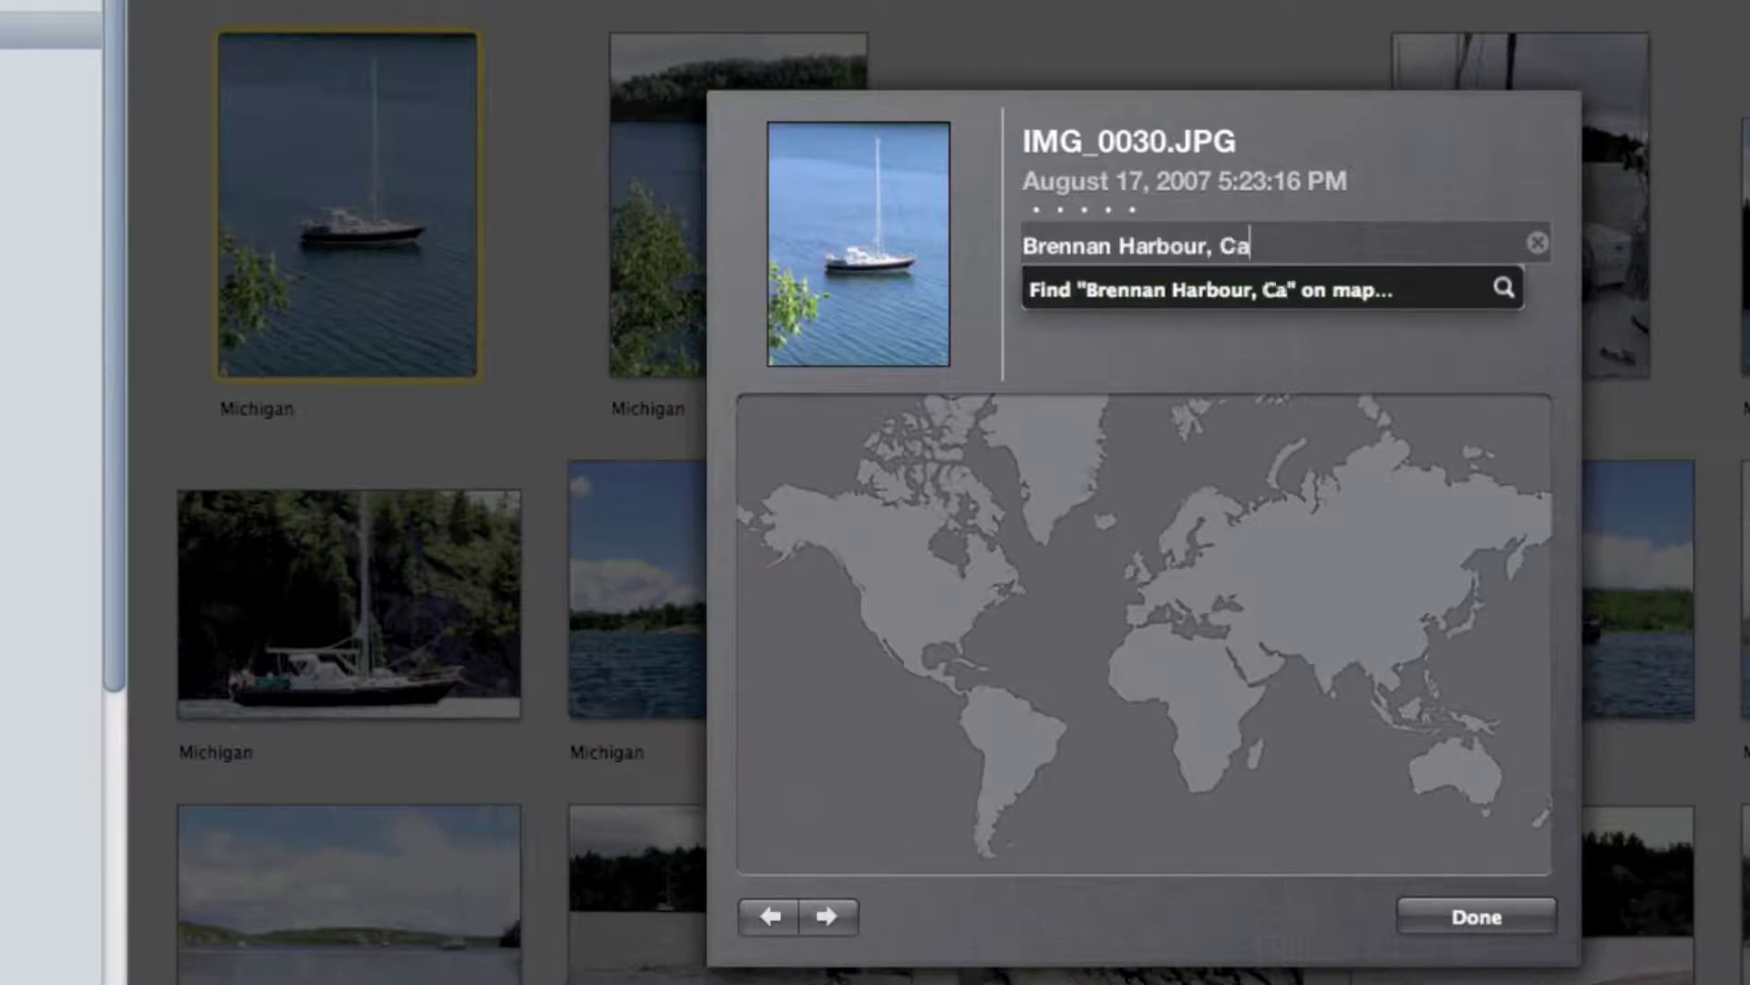
type("nada")
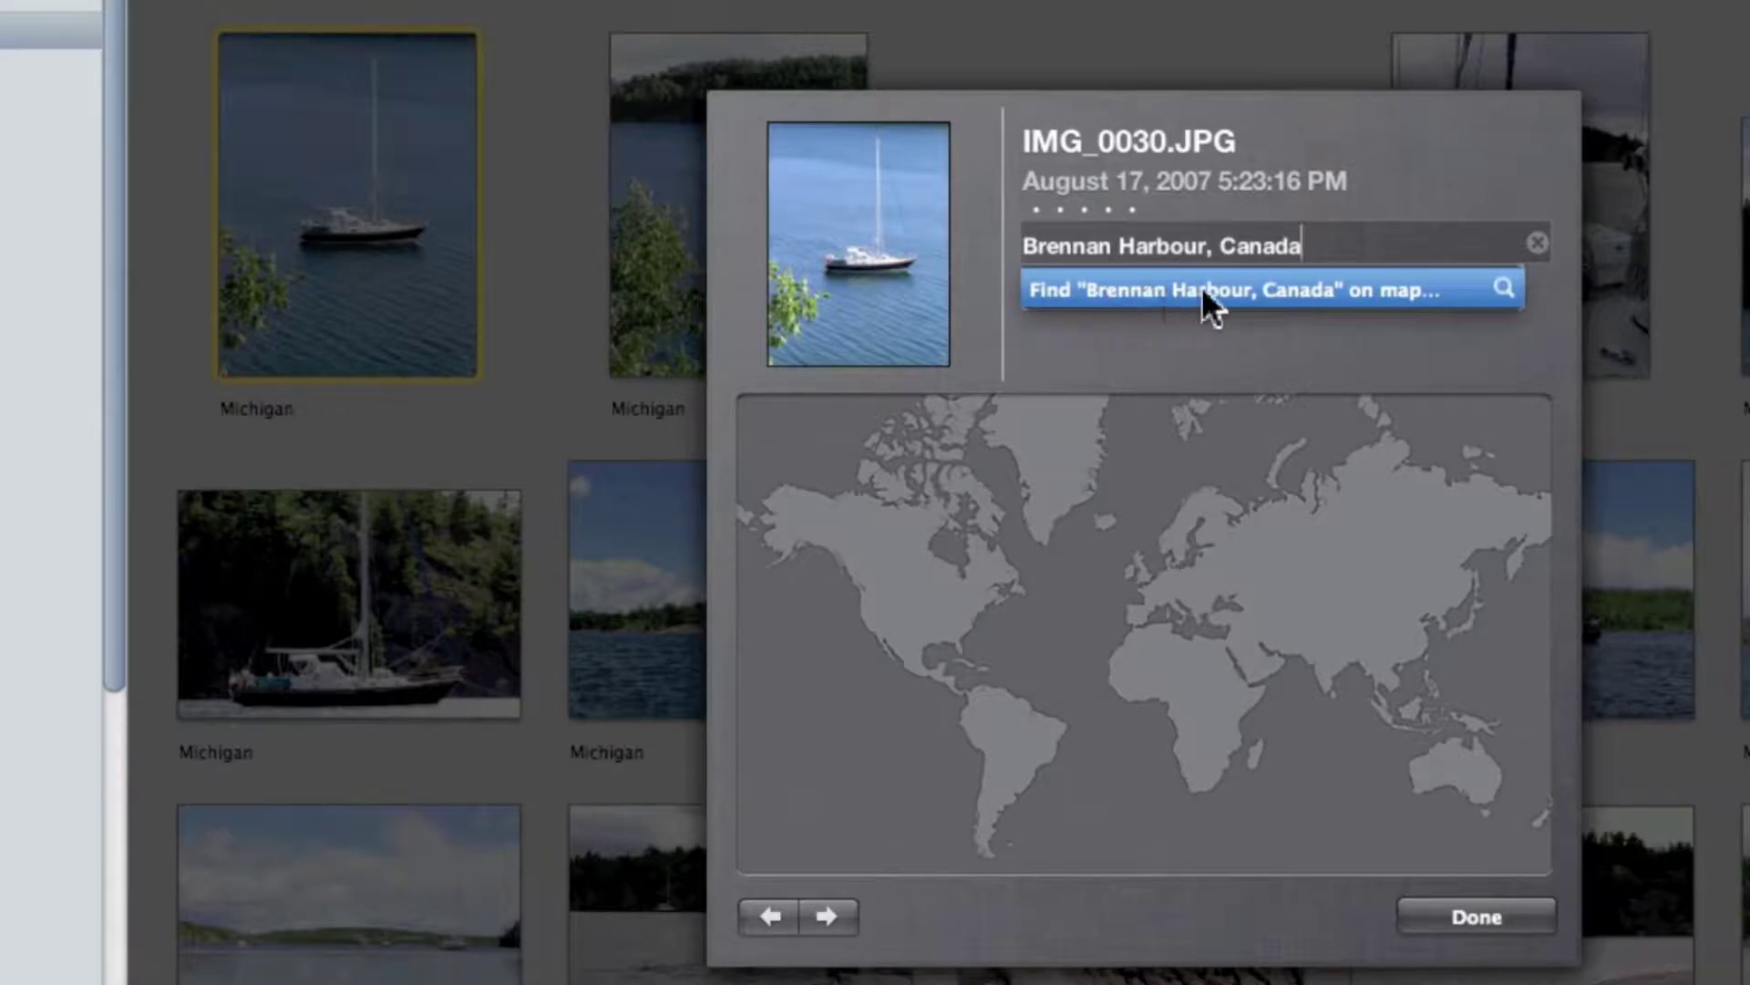
left_click(1336, 281)
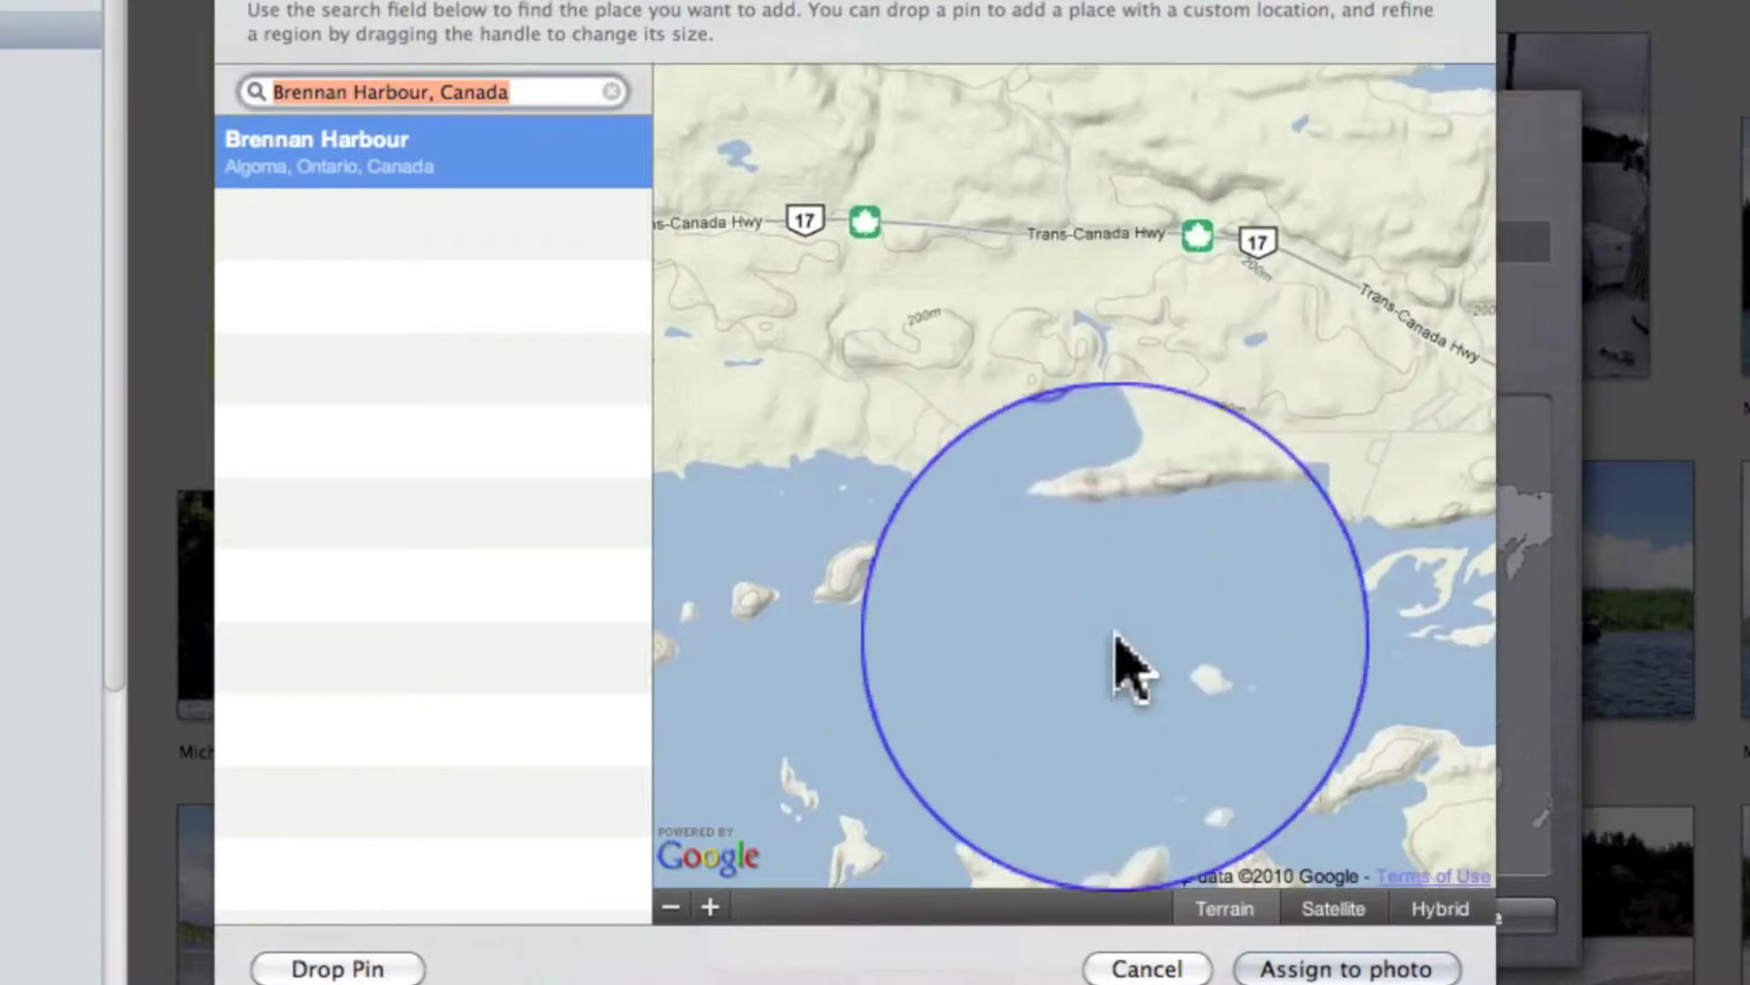
On the Hybrid map, move the sailboat's pin to the channel south of Brennan Harbour and assign it
left_click(1439, 910)
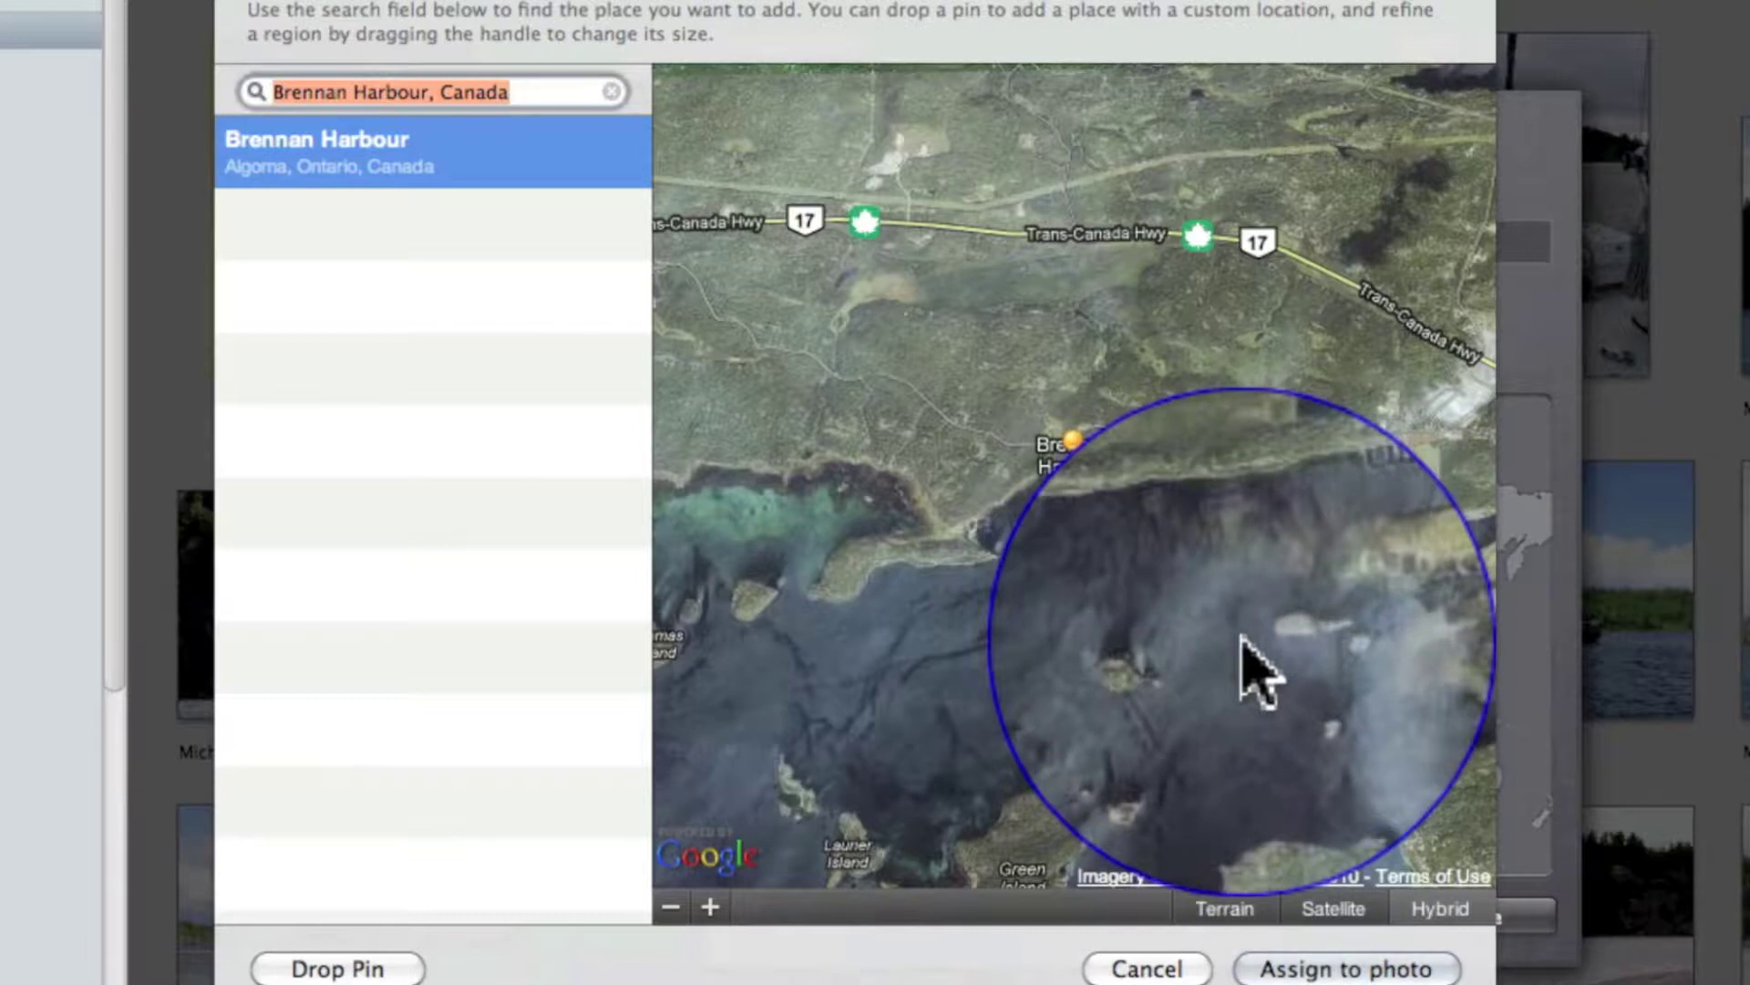
left_click_drag(1242, 638, 1153, 366)
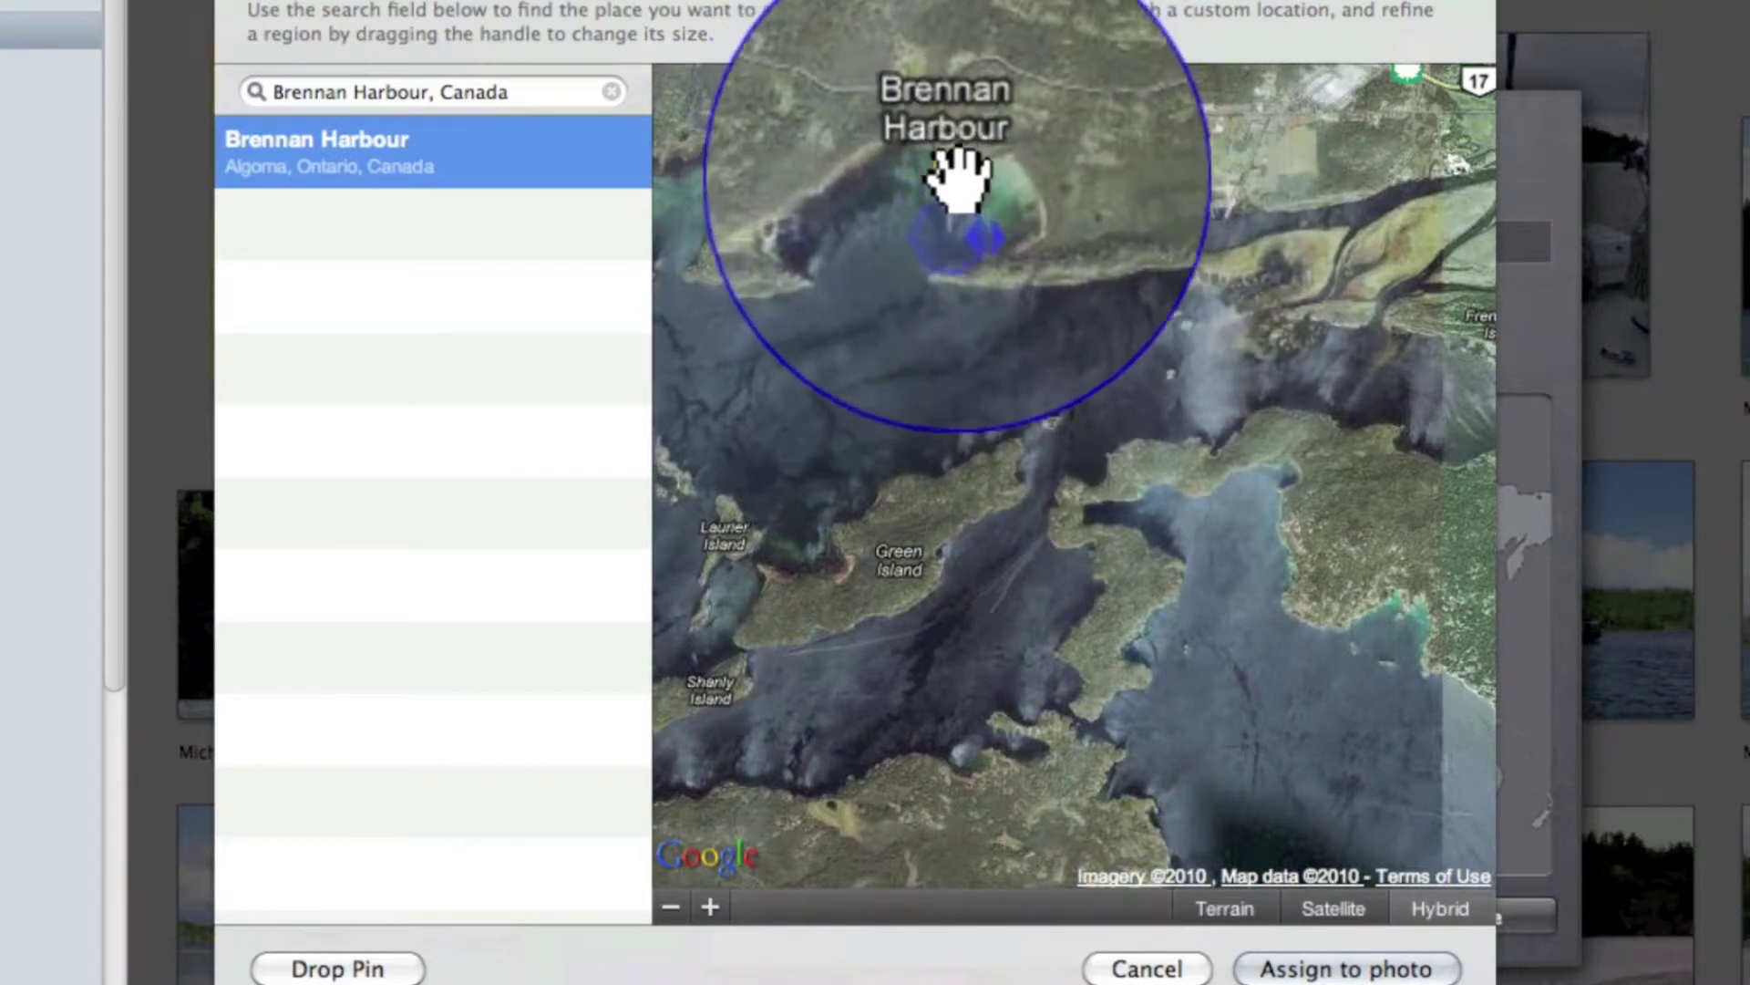
left_click_drag(957, 177, 1111, 474)
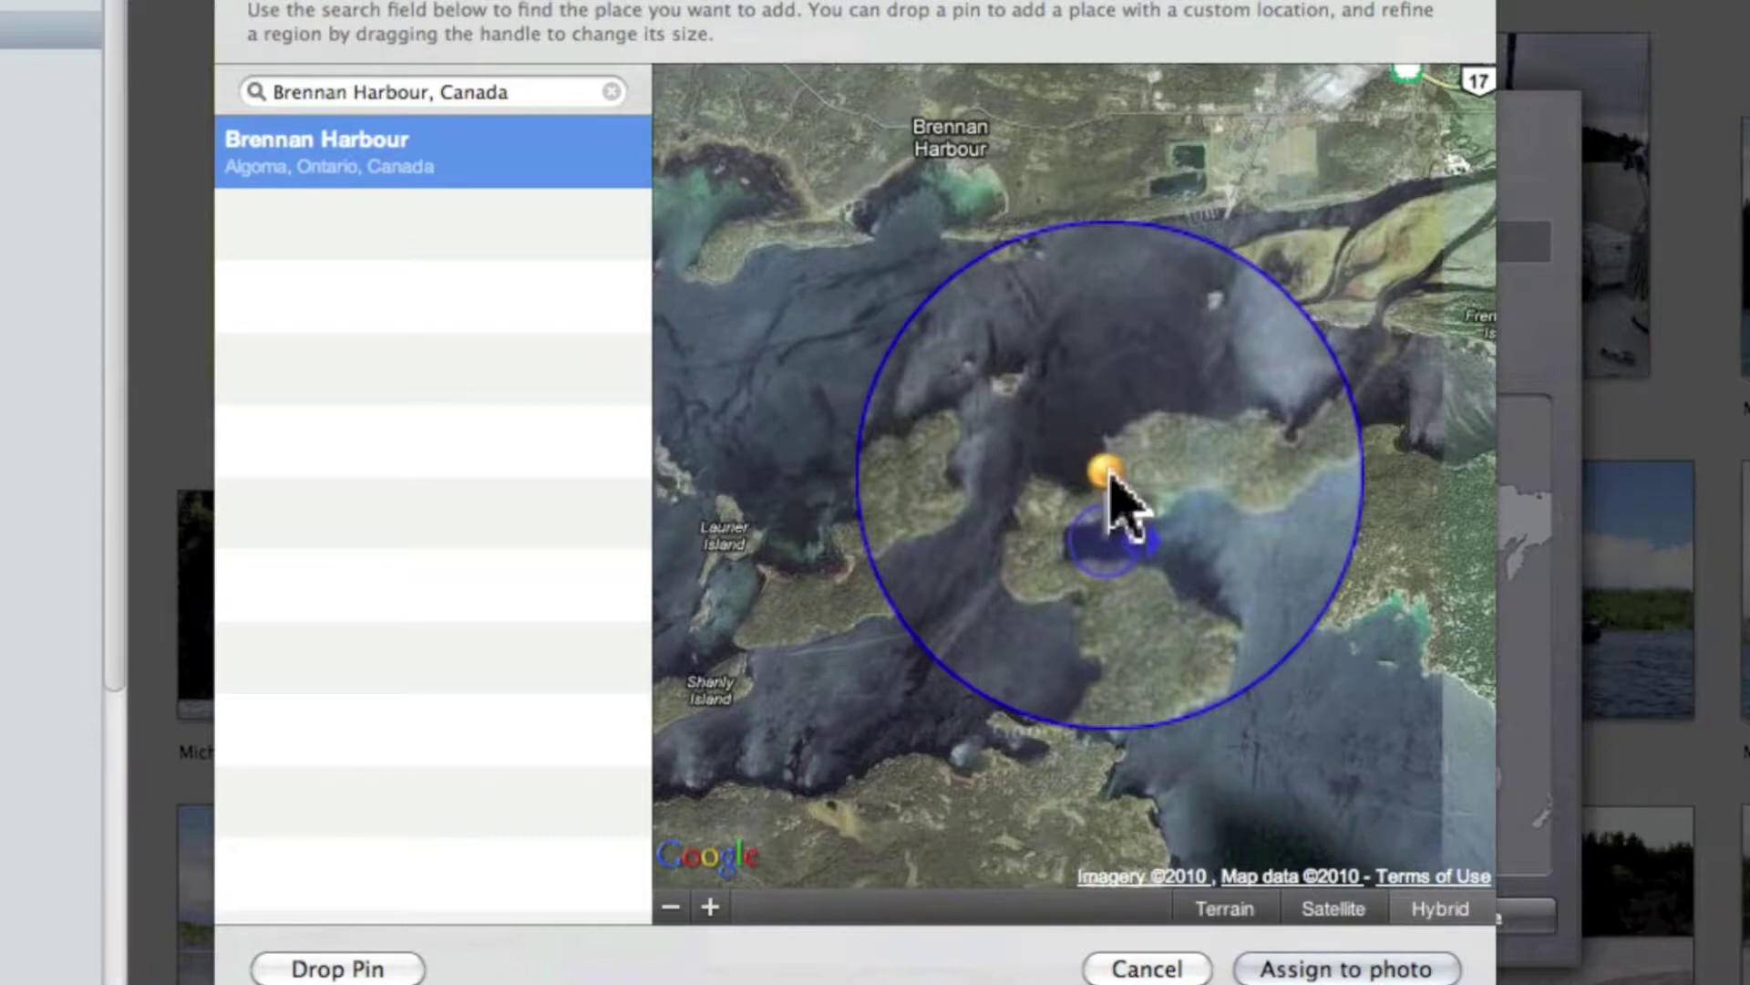
left_click(1313, 968)
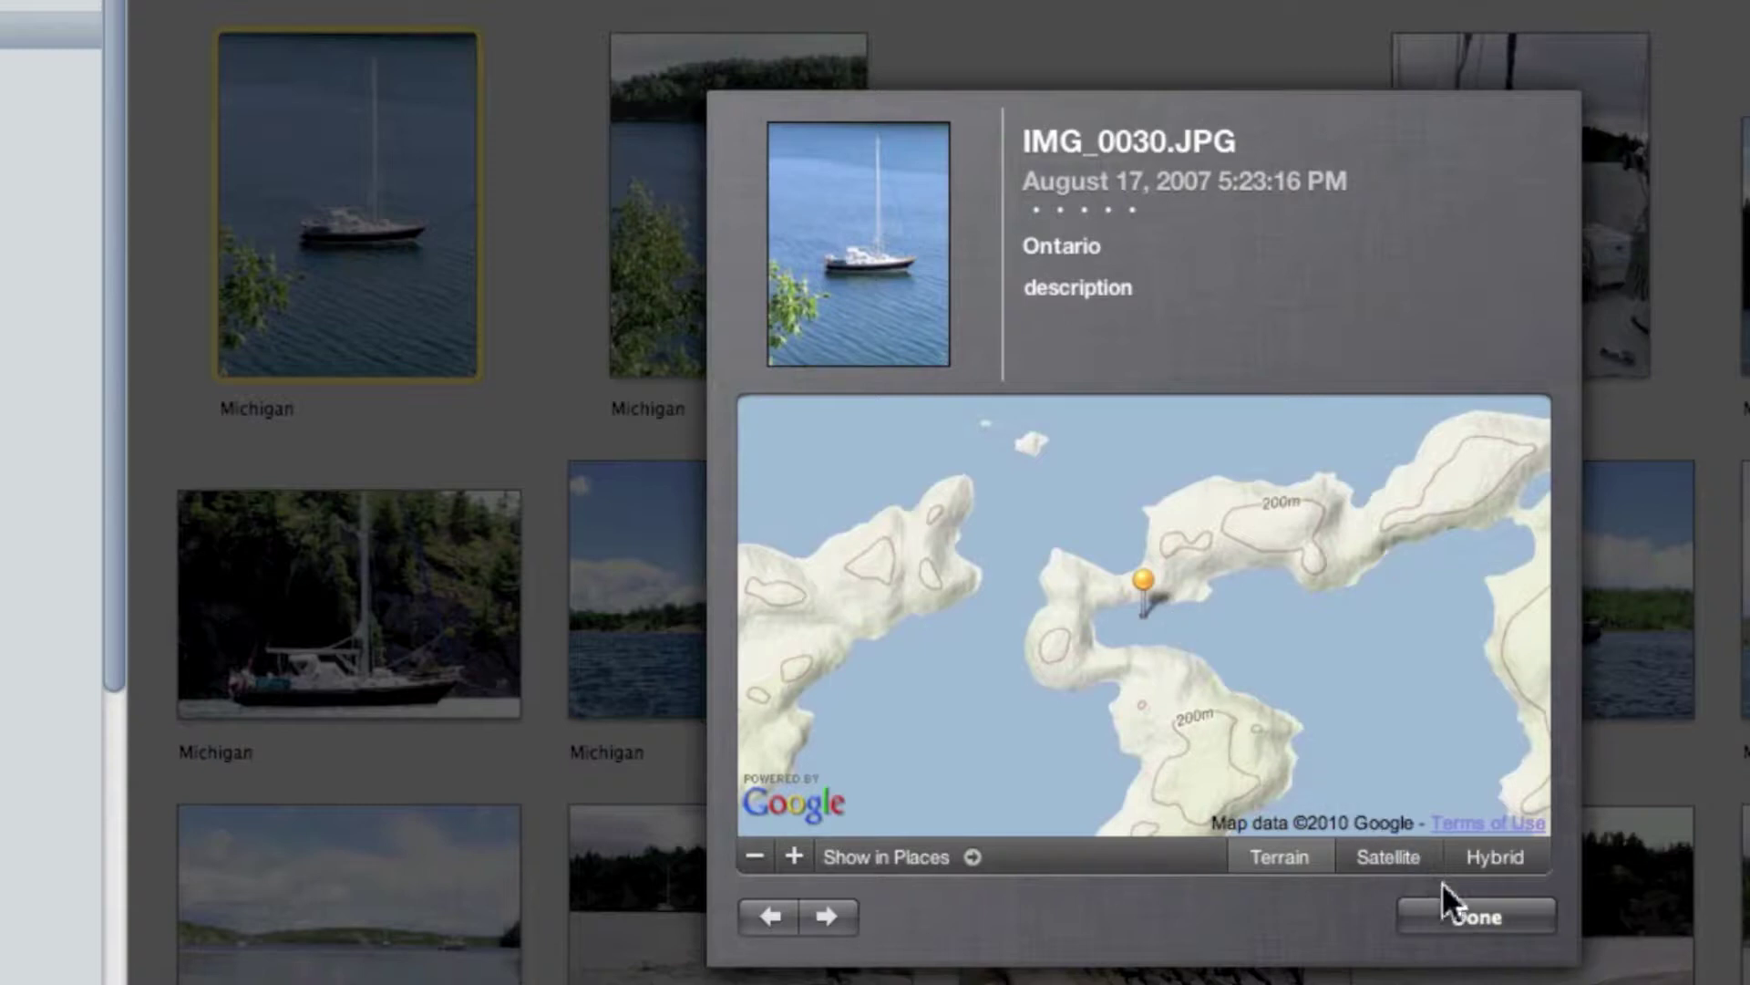
left_click(1473, 914)
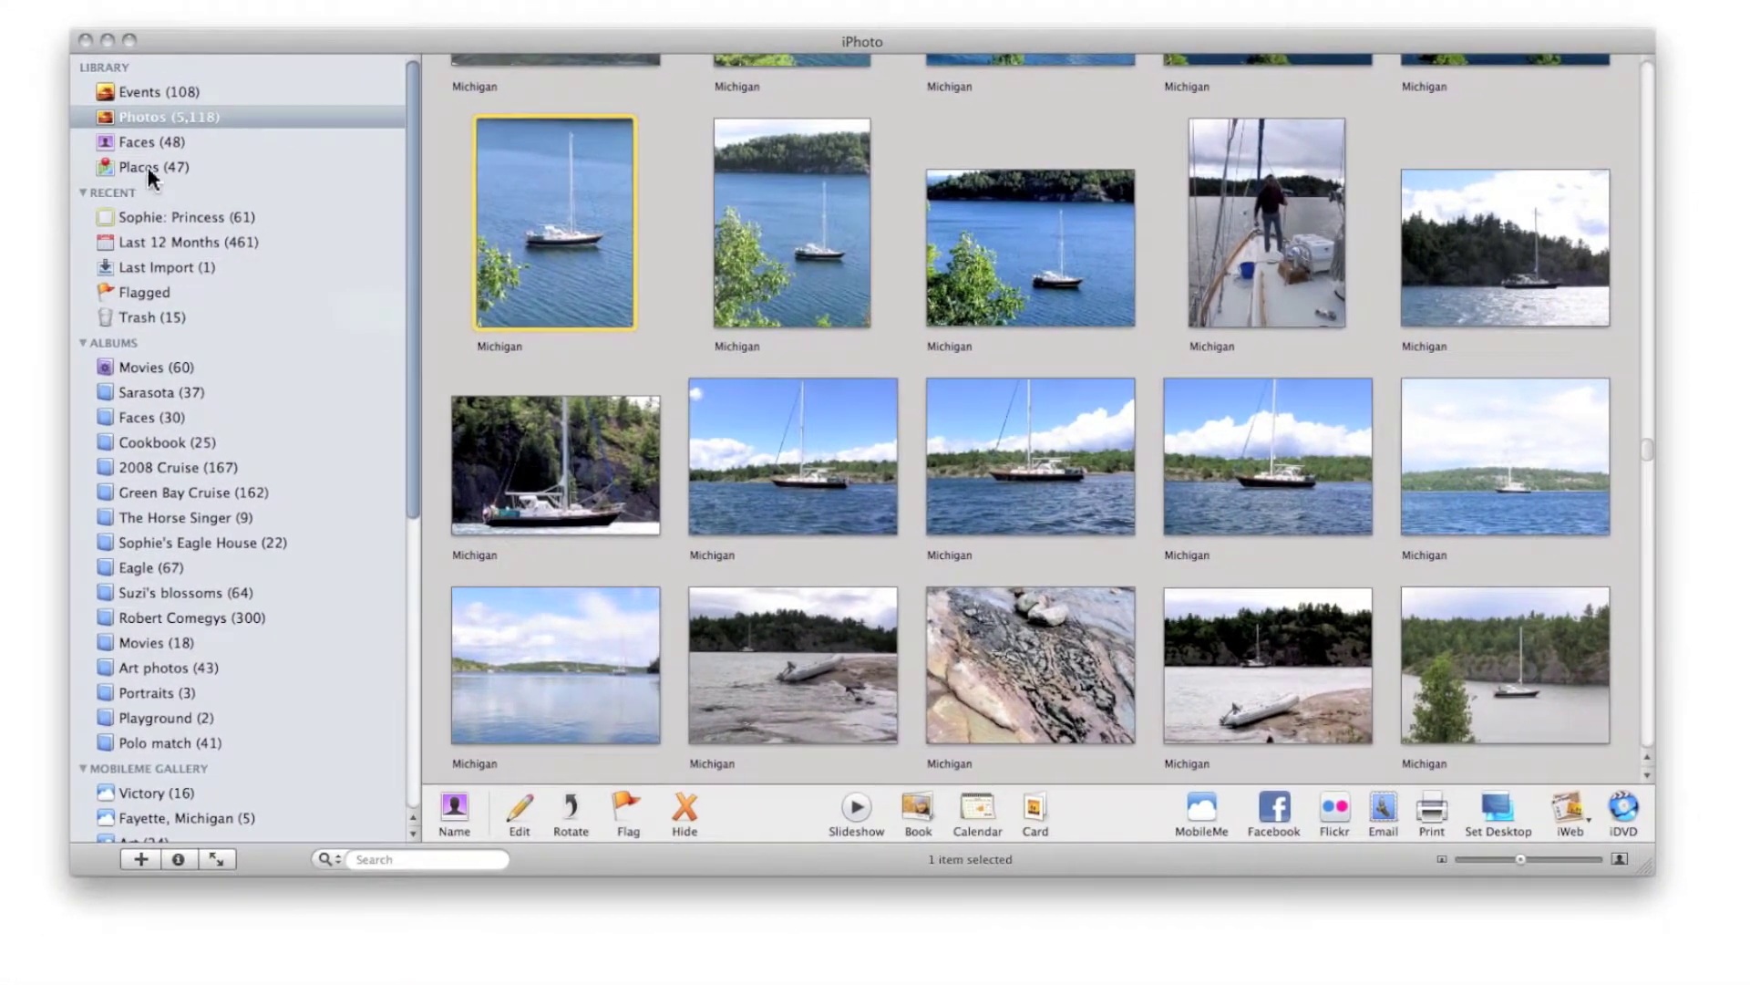
Show the Places world map with pins for all photo locations
left_click(146, 167)
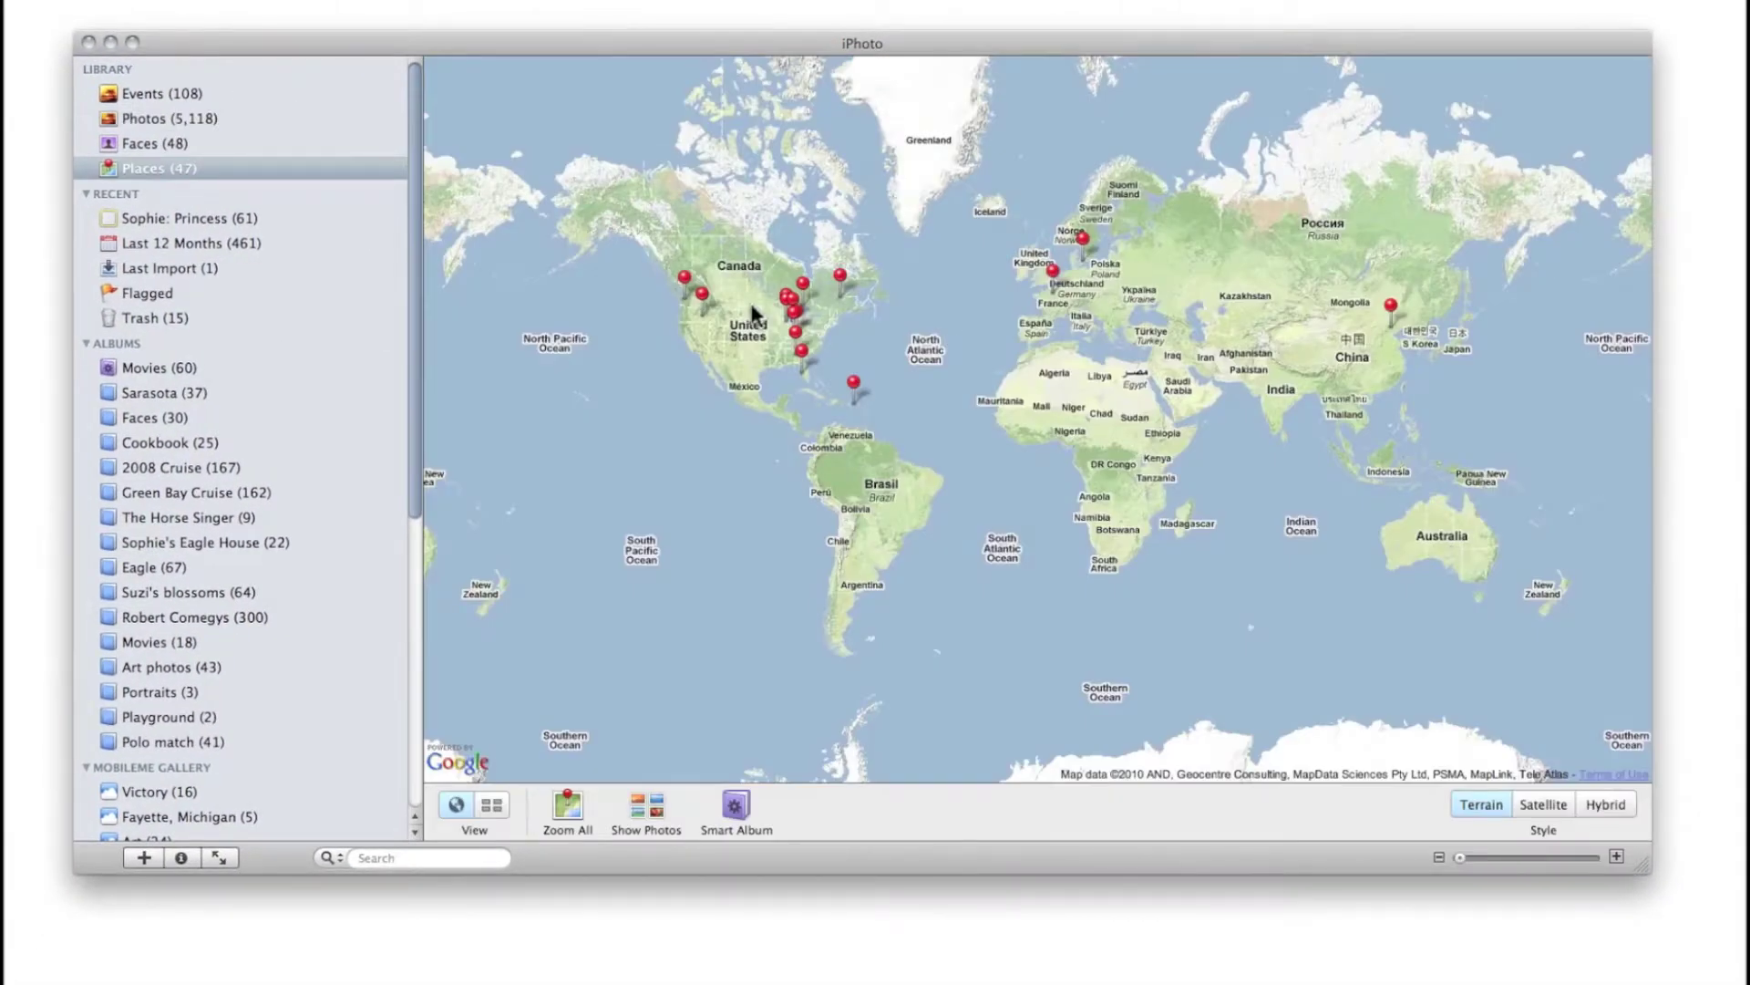
Zoom the Places map into Michigan and open the Ludington lighthouse photo's location info
double_click(754, 312)
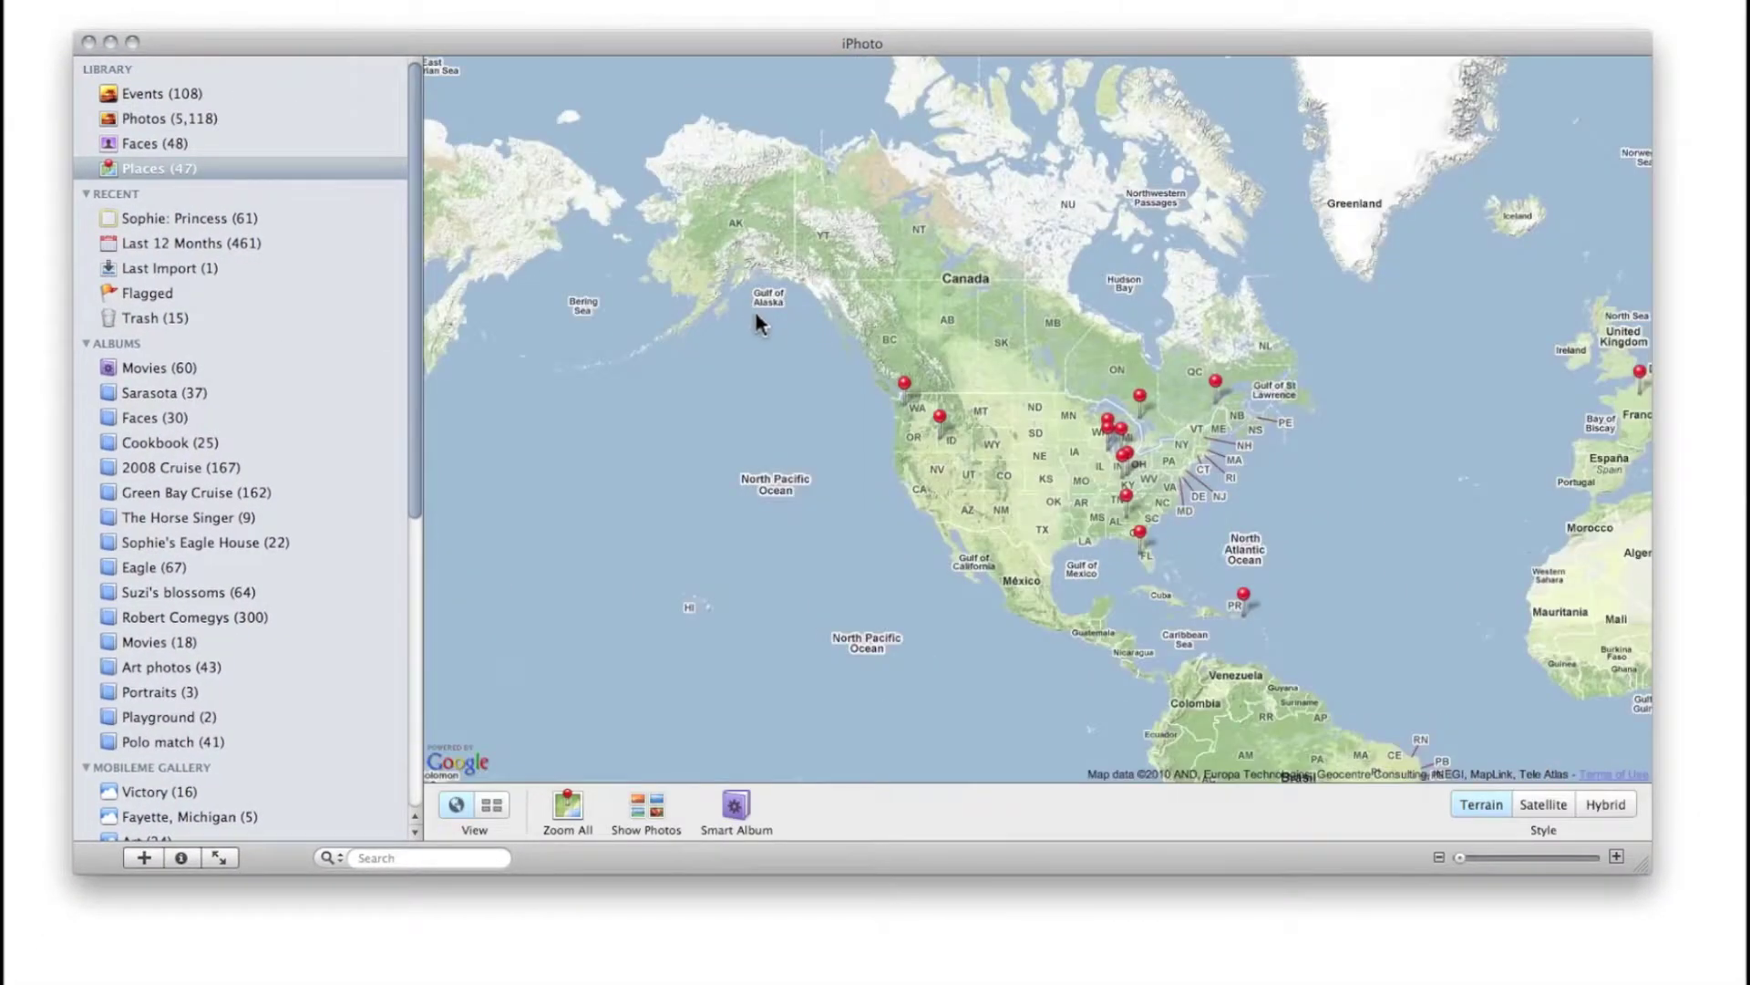
double_click(1080, 408)
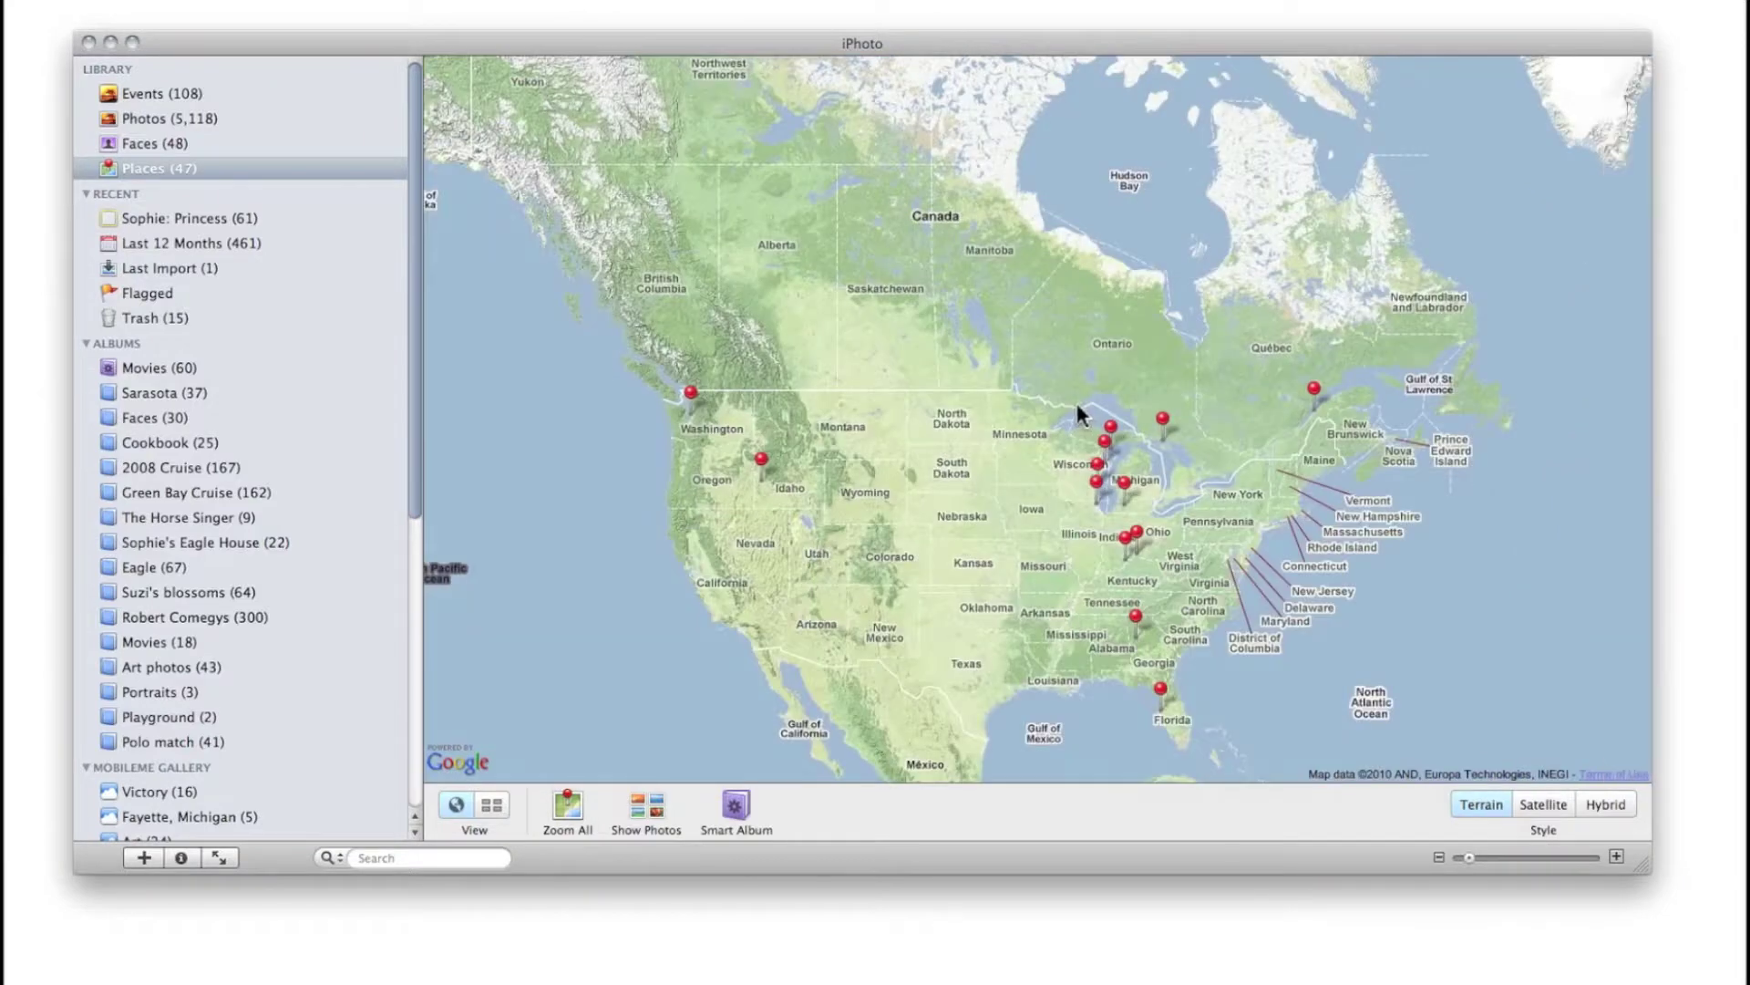
double_click(1164, 477)
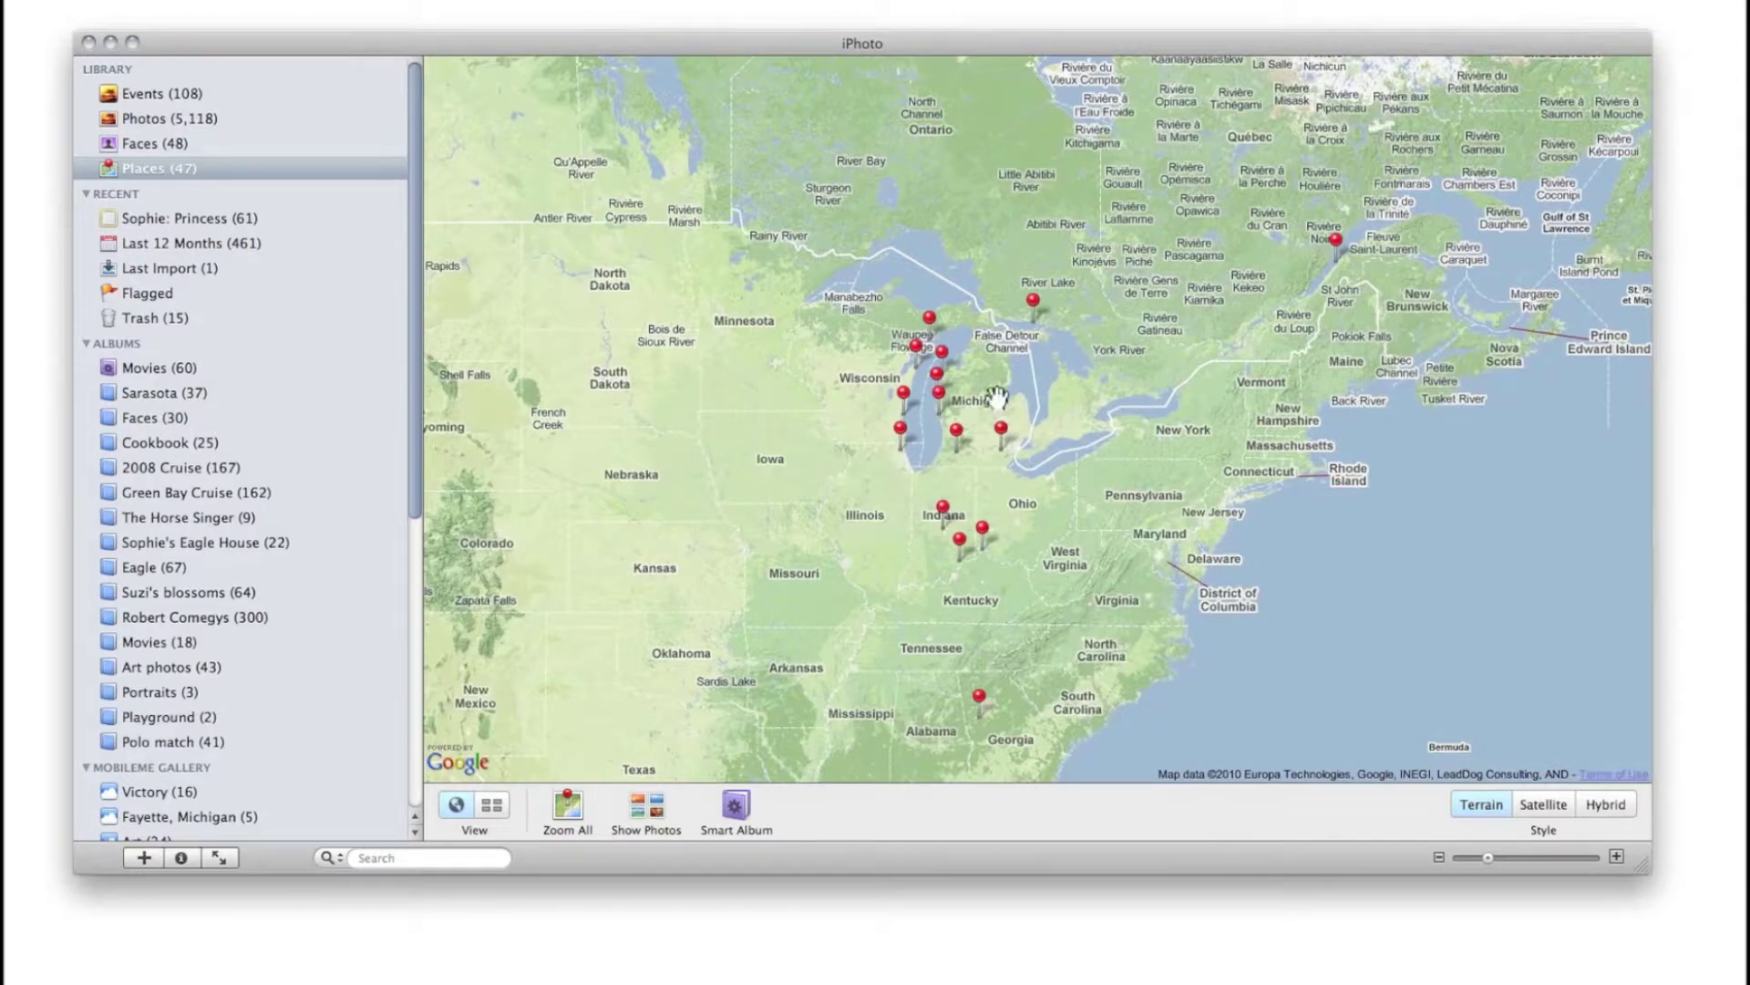
double_click(997, 399)
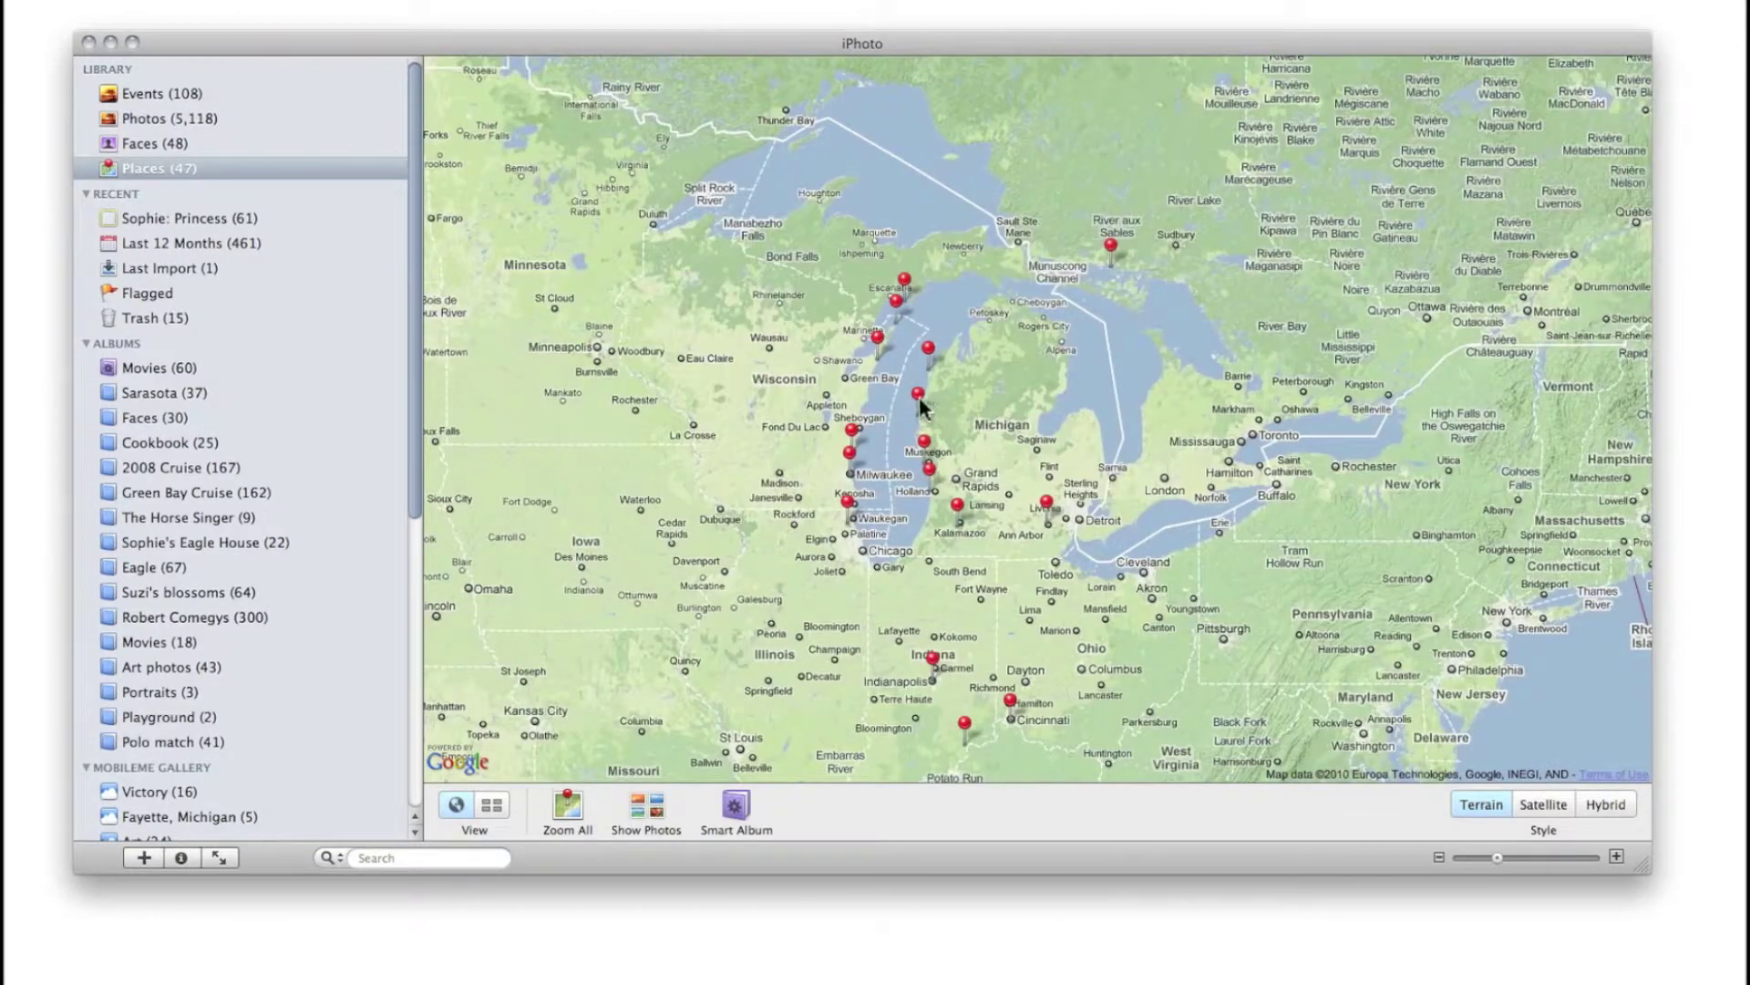
mouse_move(918, 396)
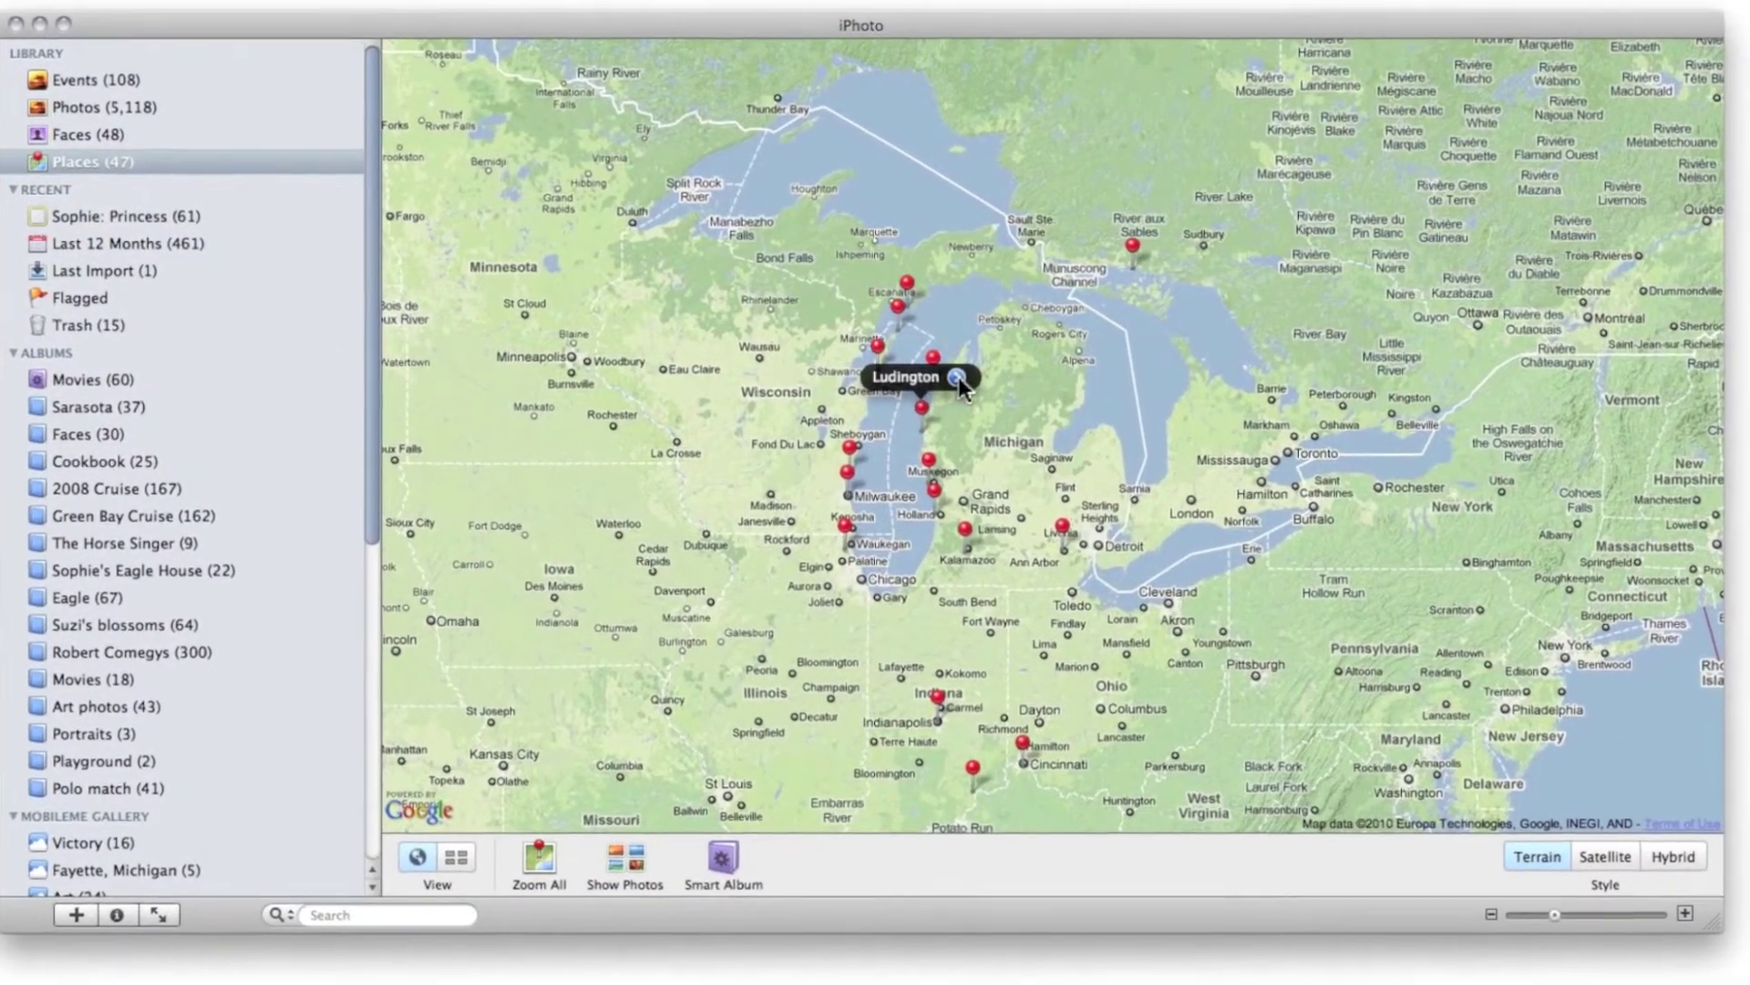
left_click(957, 377)
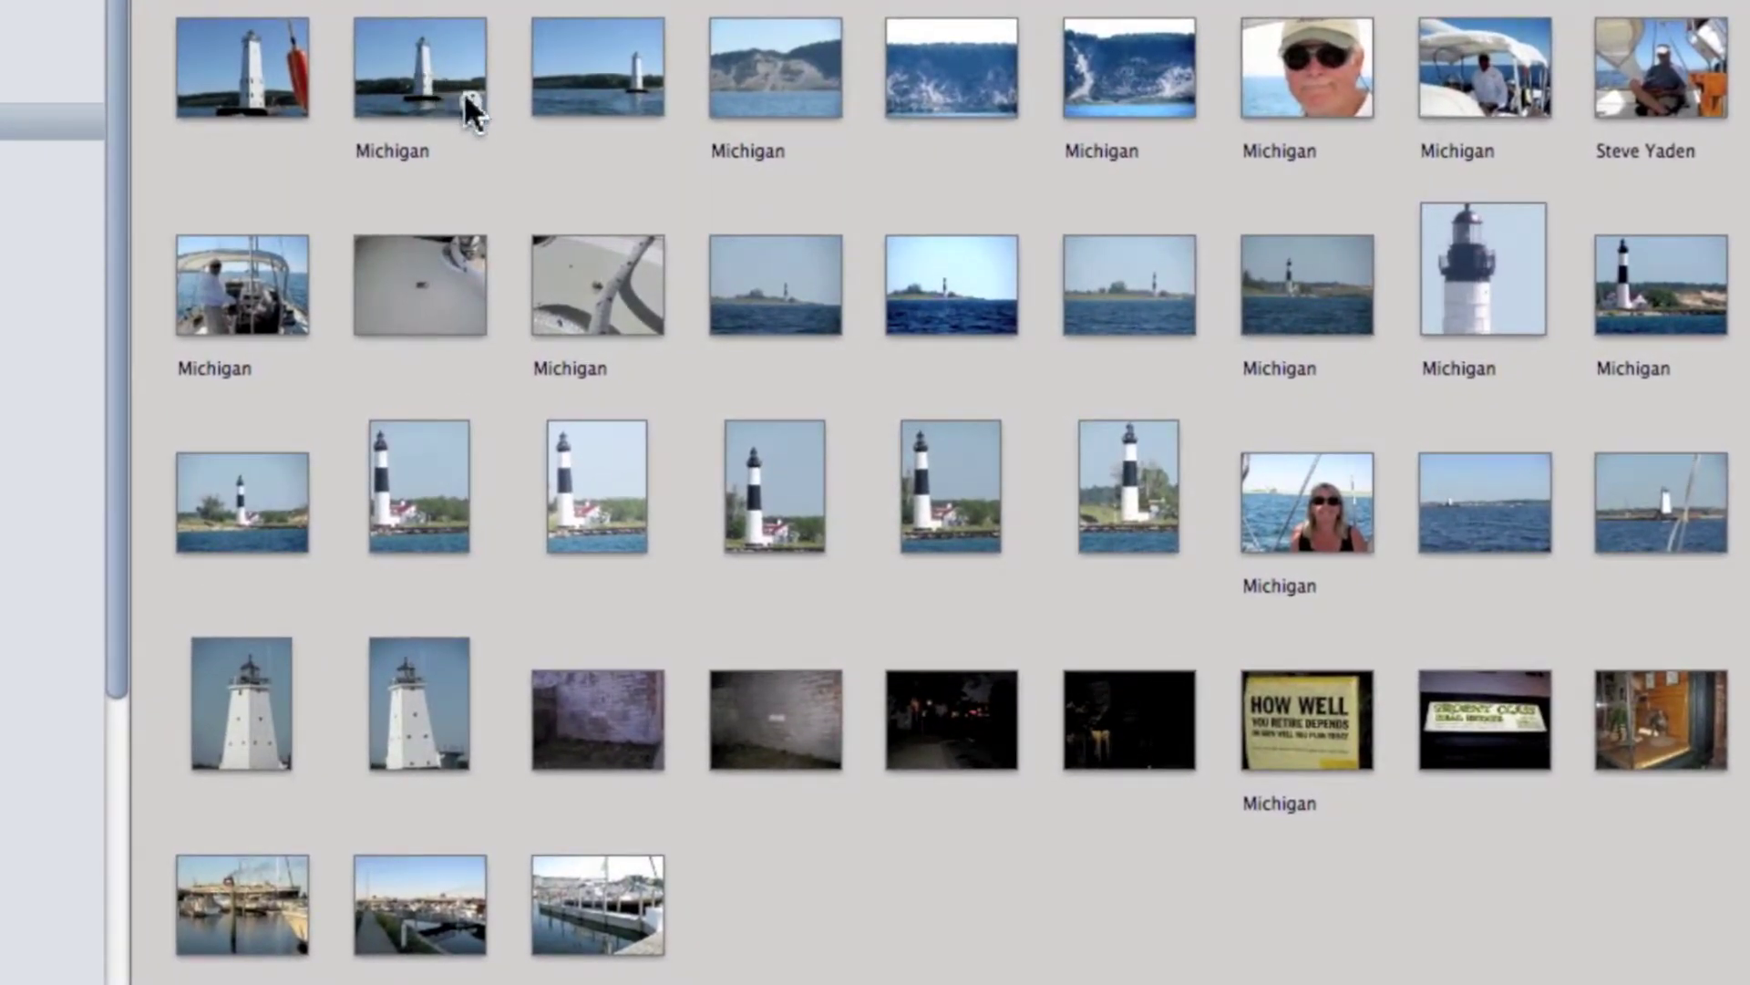
left_click(473, 99)
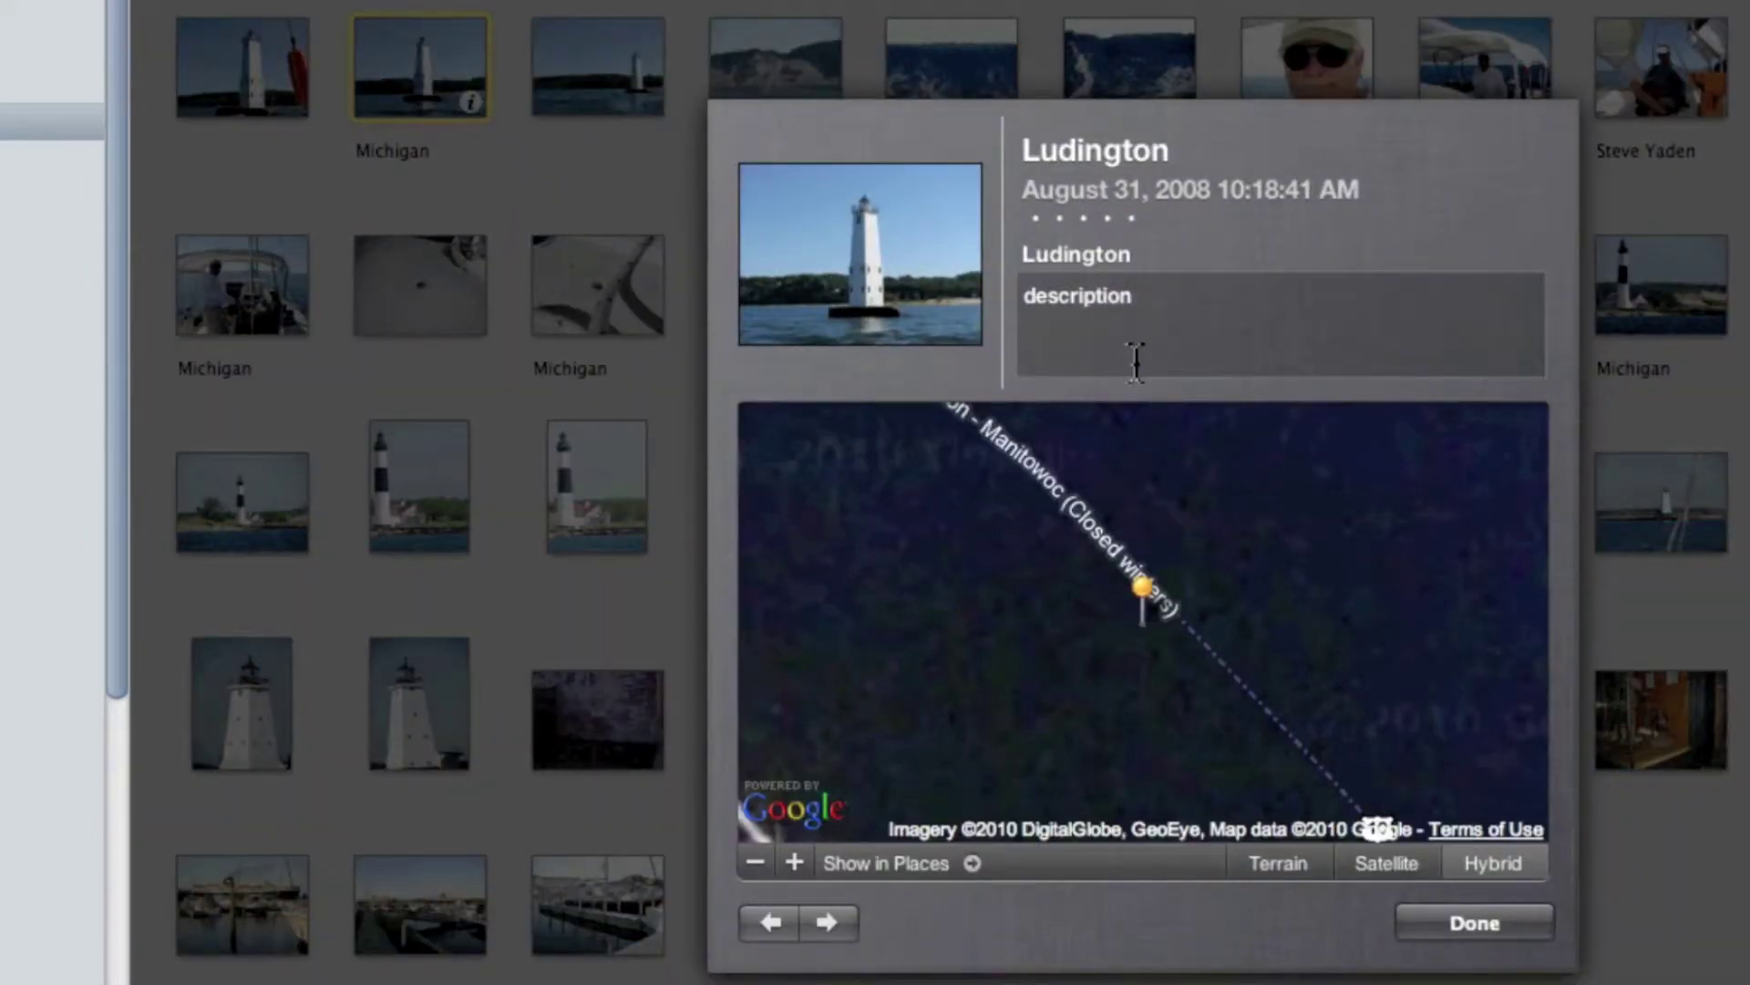
Zoom the lighthouse photo's map out three levels and bring up Ludington place suggestions
left_click(754, 860)
left_click(755, 861)
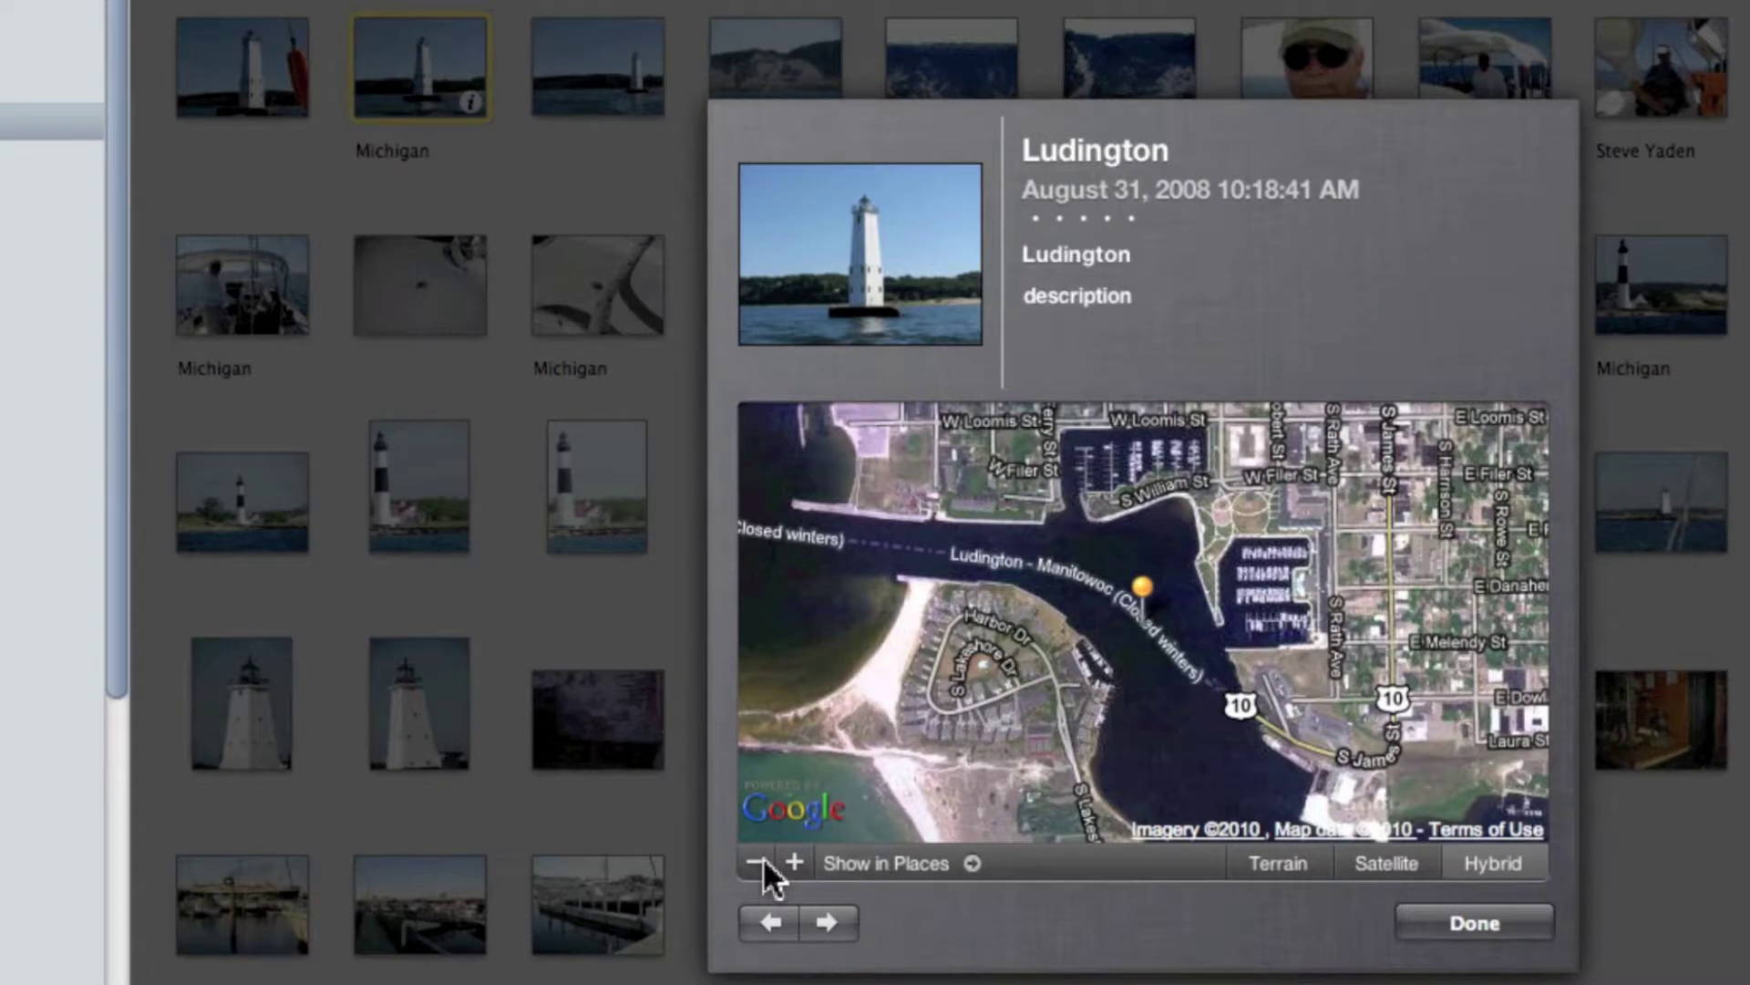
left_click(758, 860)
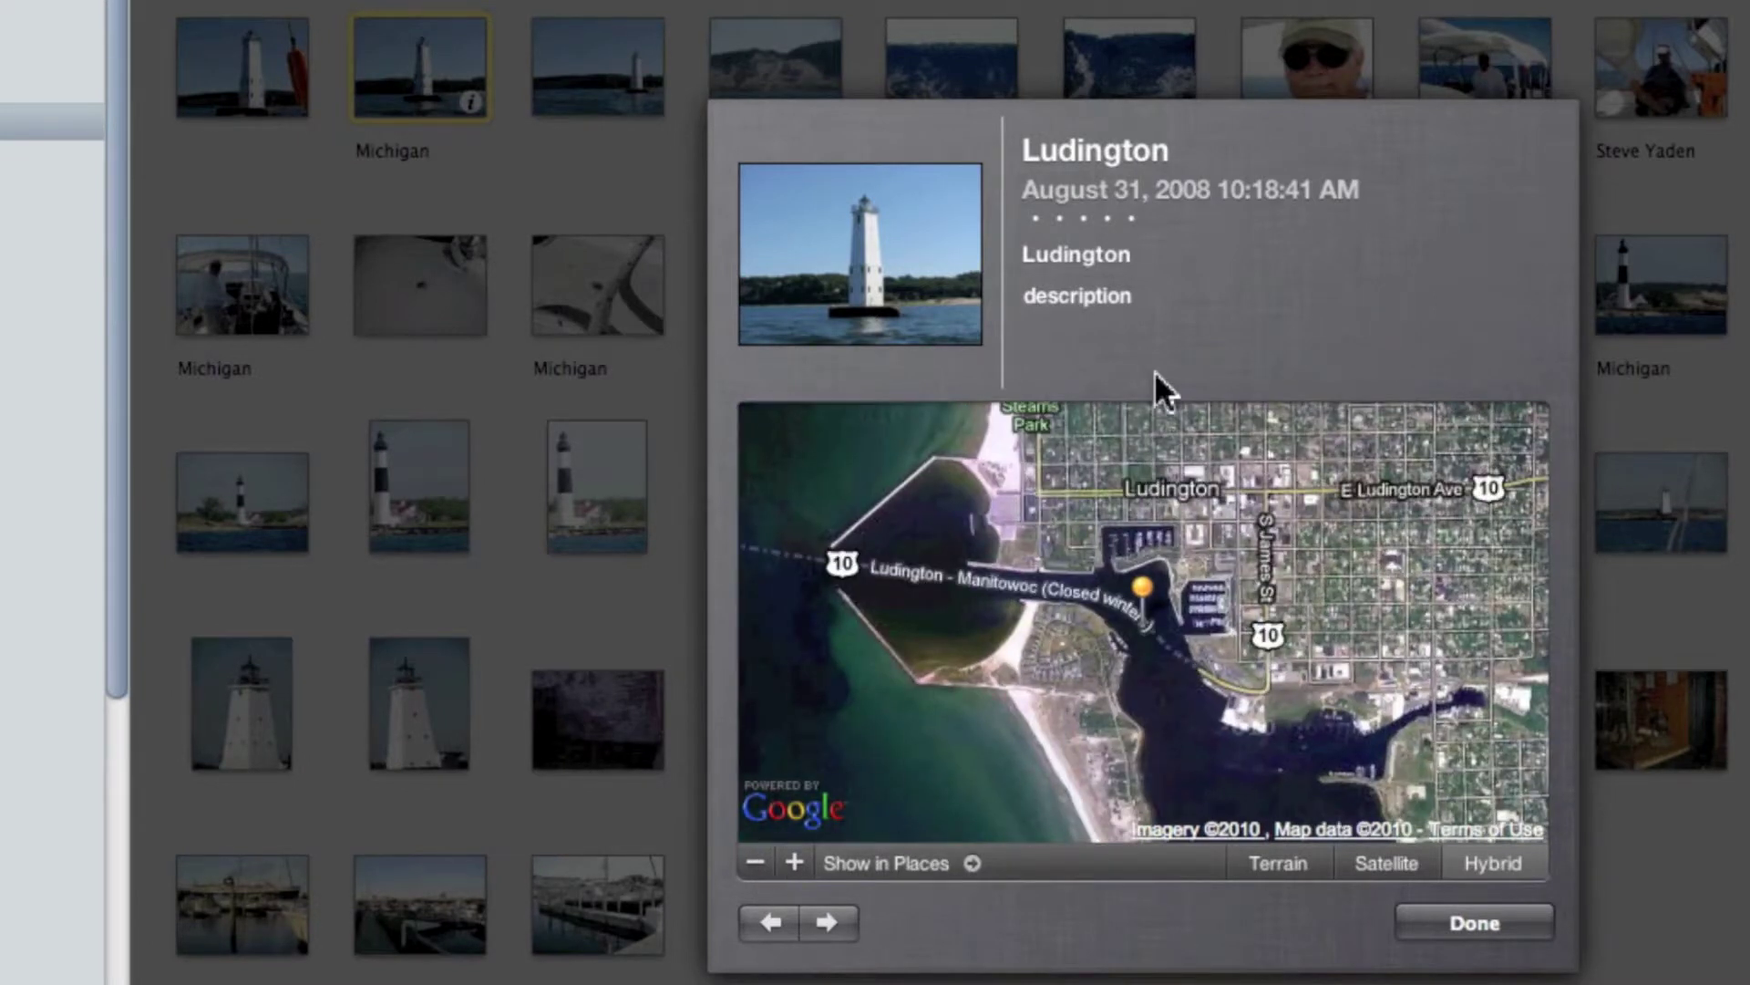
left_click(1150, 255)
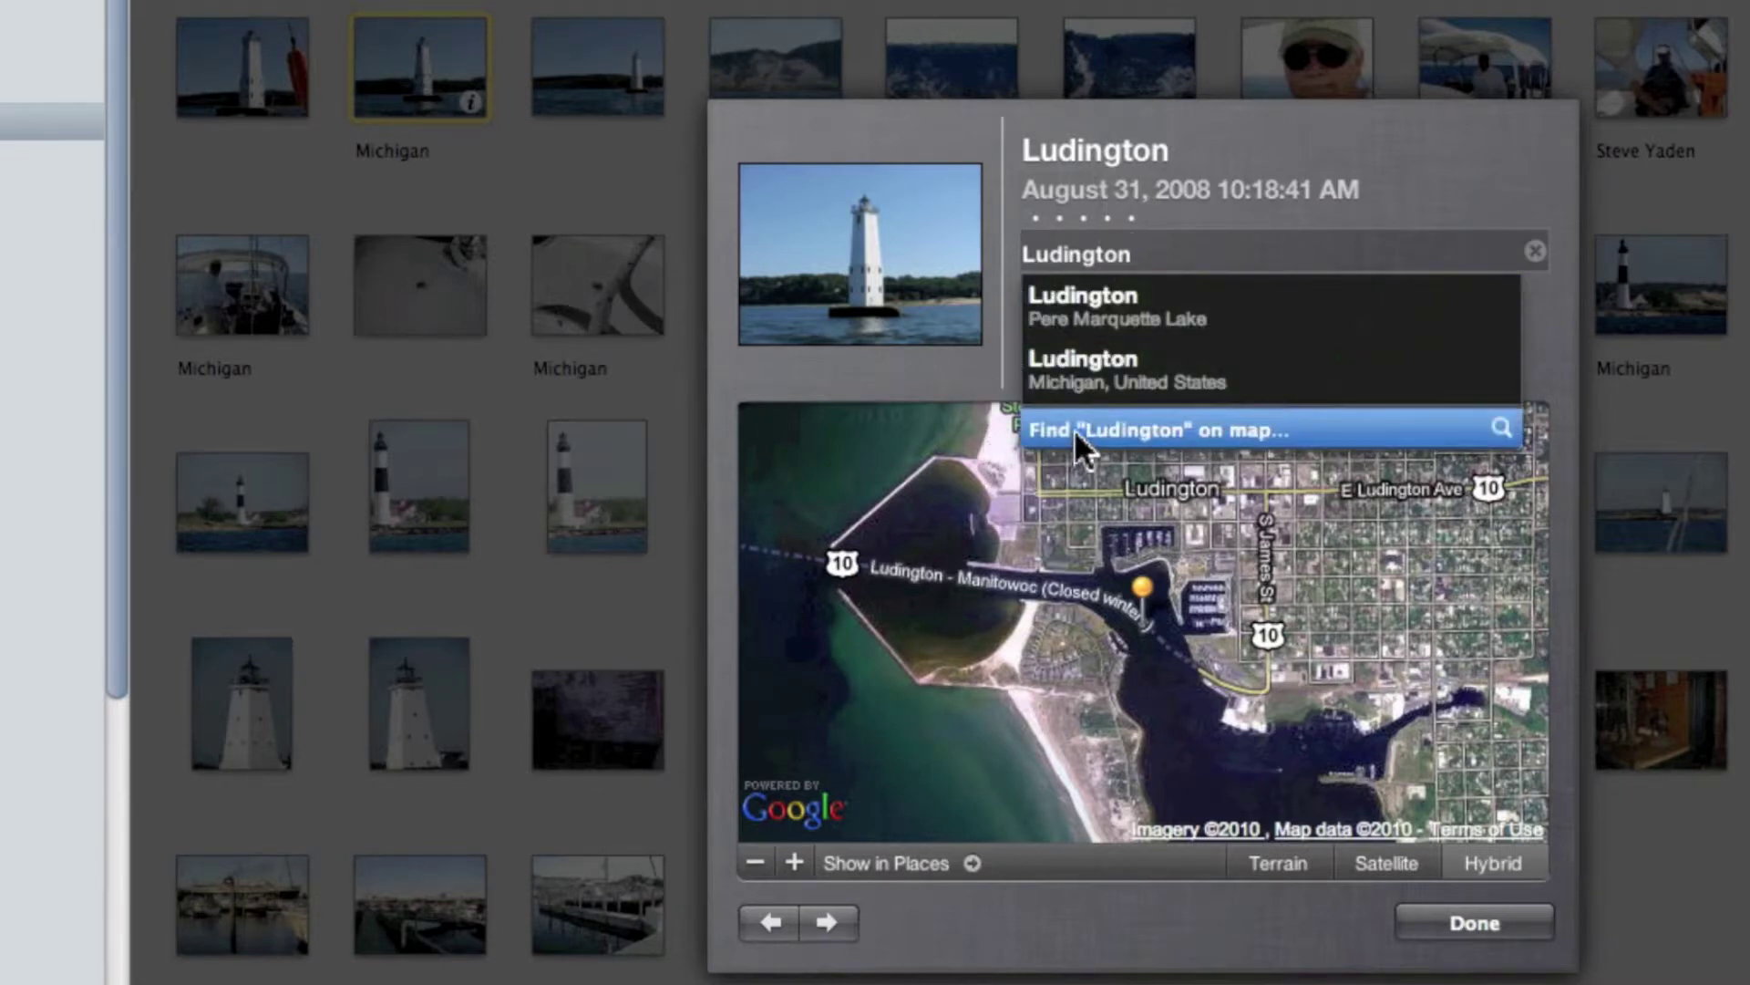
left_click(1151, 429)
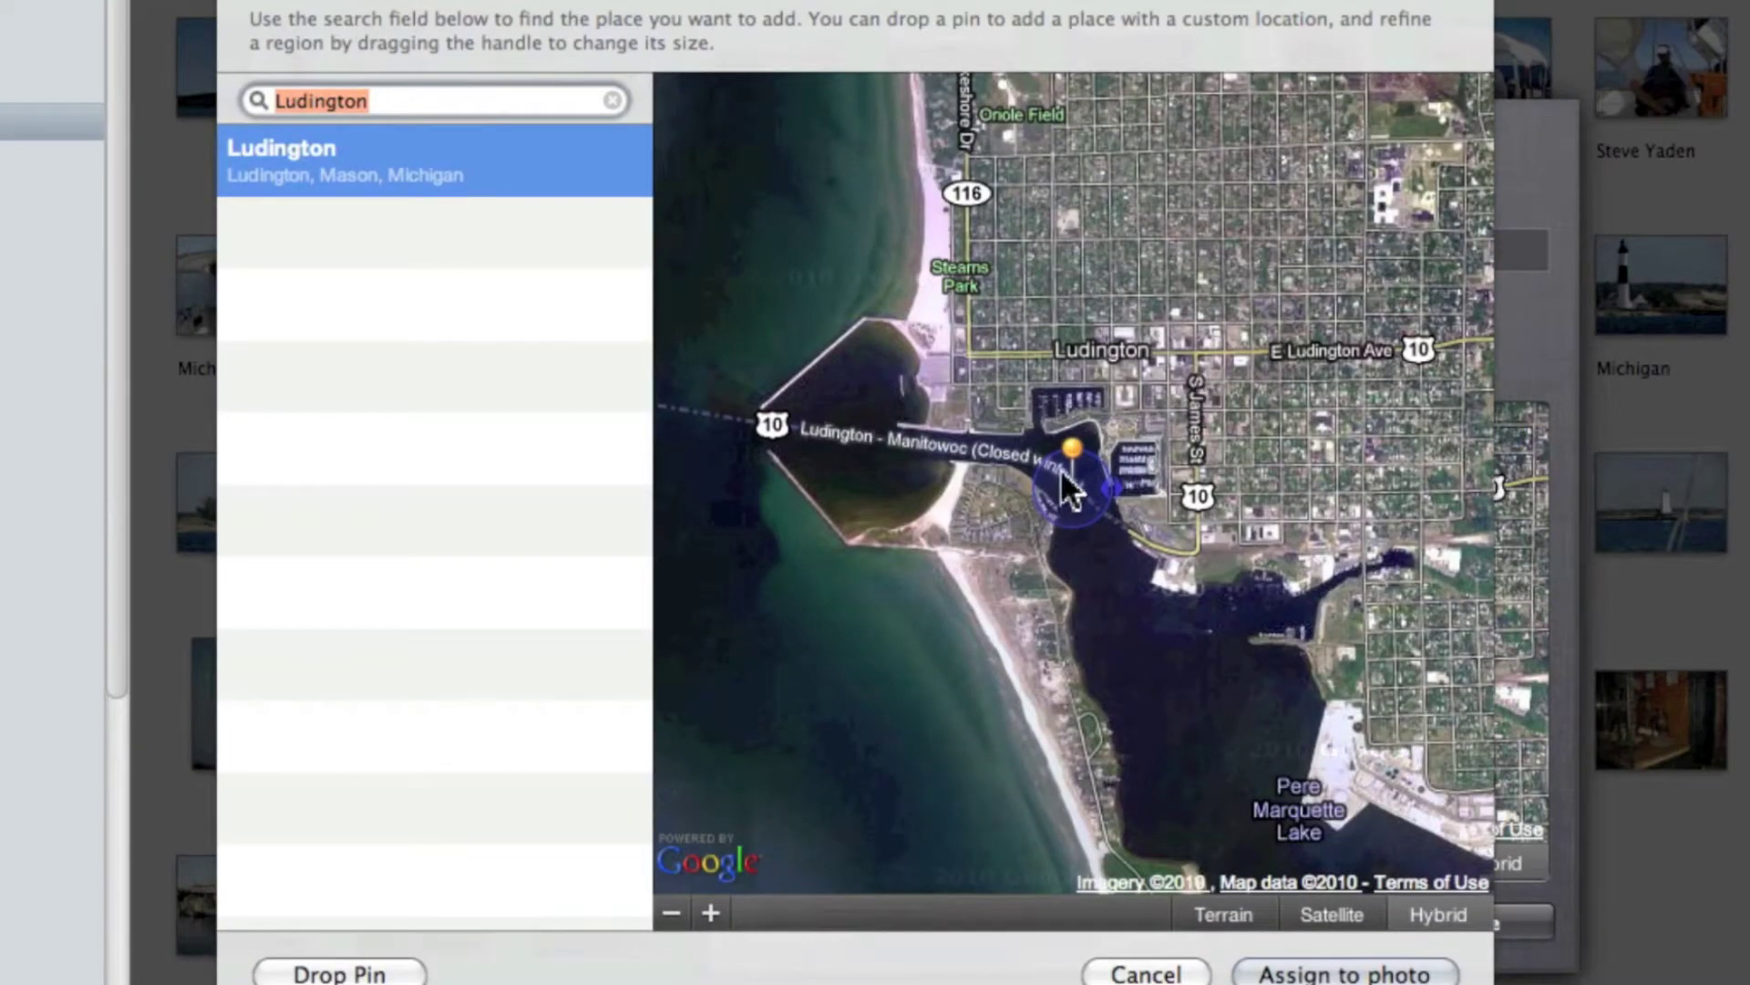
Pin the lighthouse photo at the Ludington breakwater tip with a small region and assign it
mouse_move(1069, 441)
left_mouse_down()
mouse_move(887, 369)
mouse_move(762, 368)
left_mouse_up()
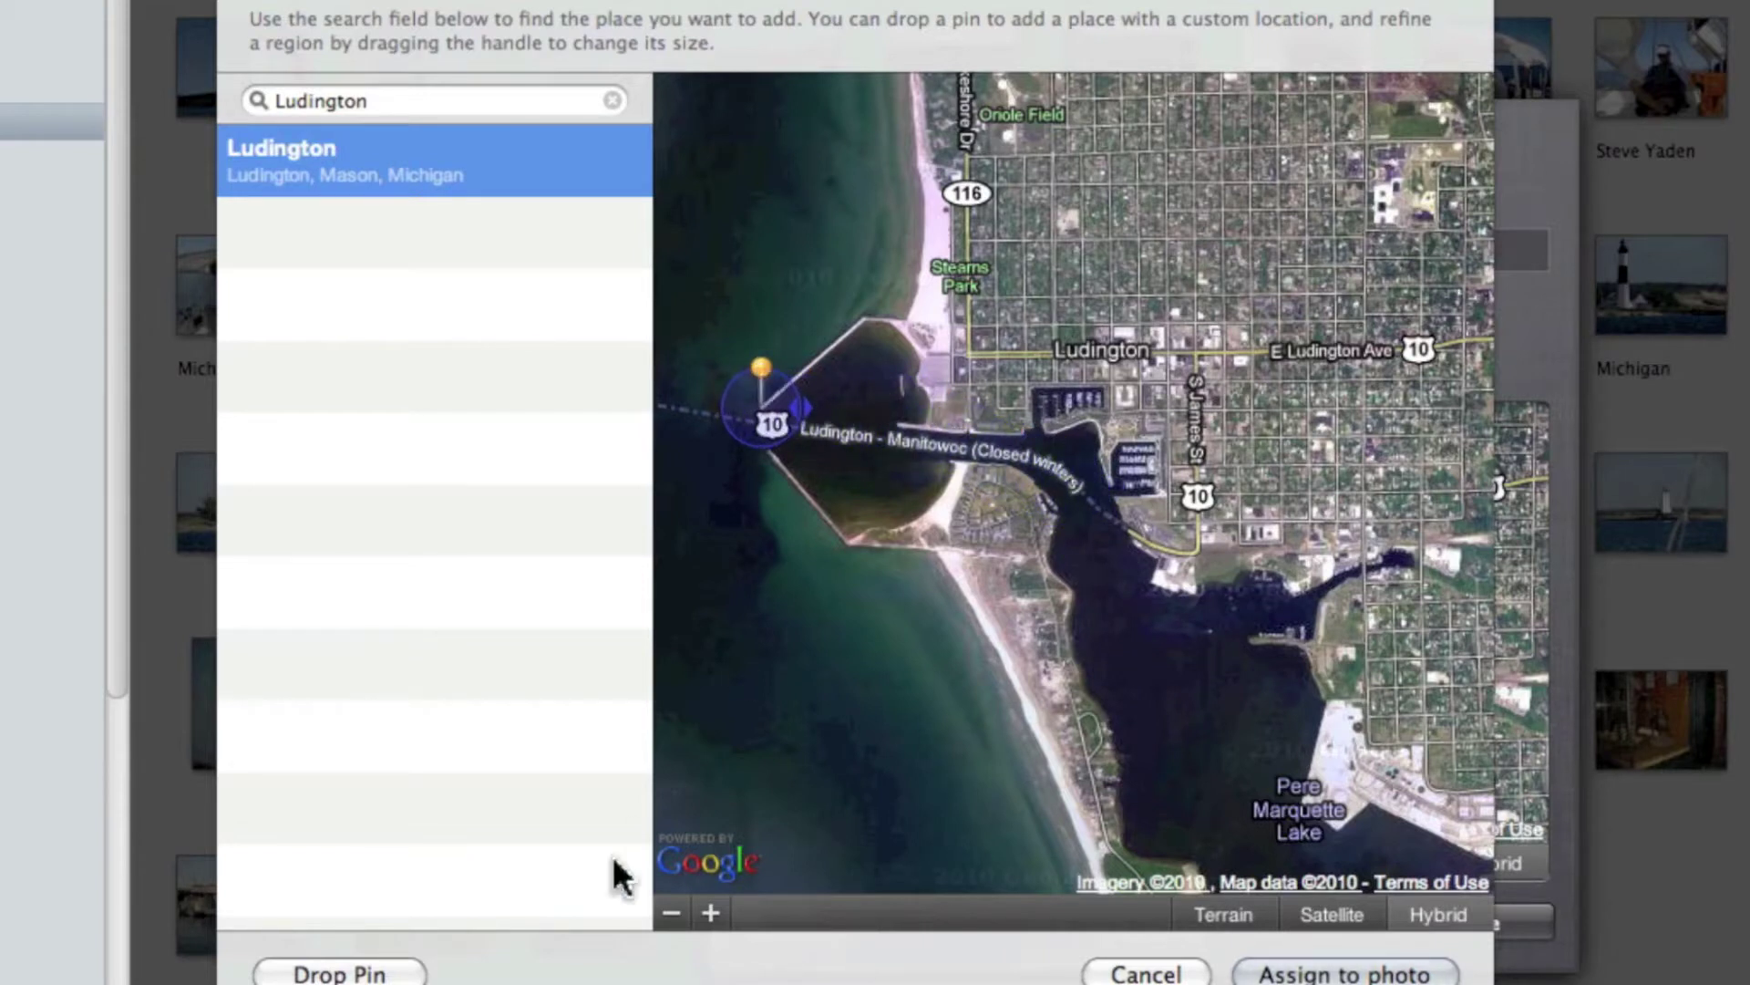
left_click(710, 910)
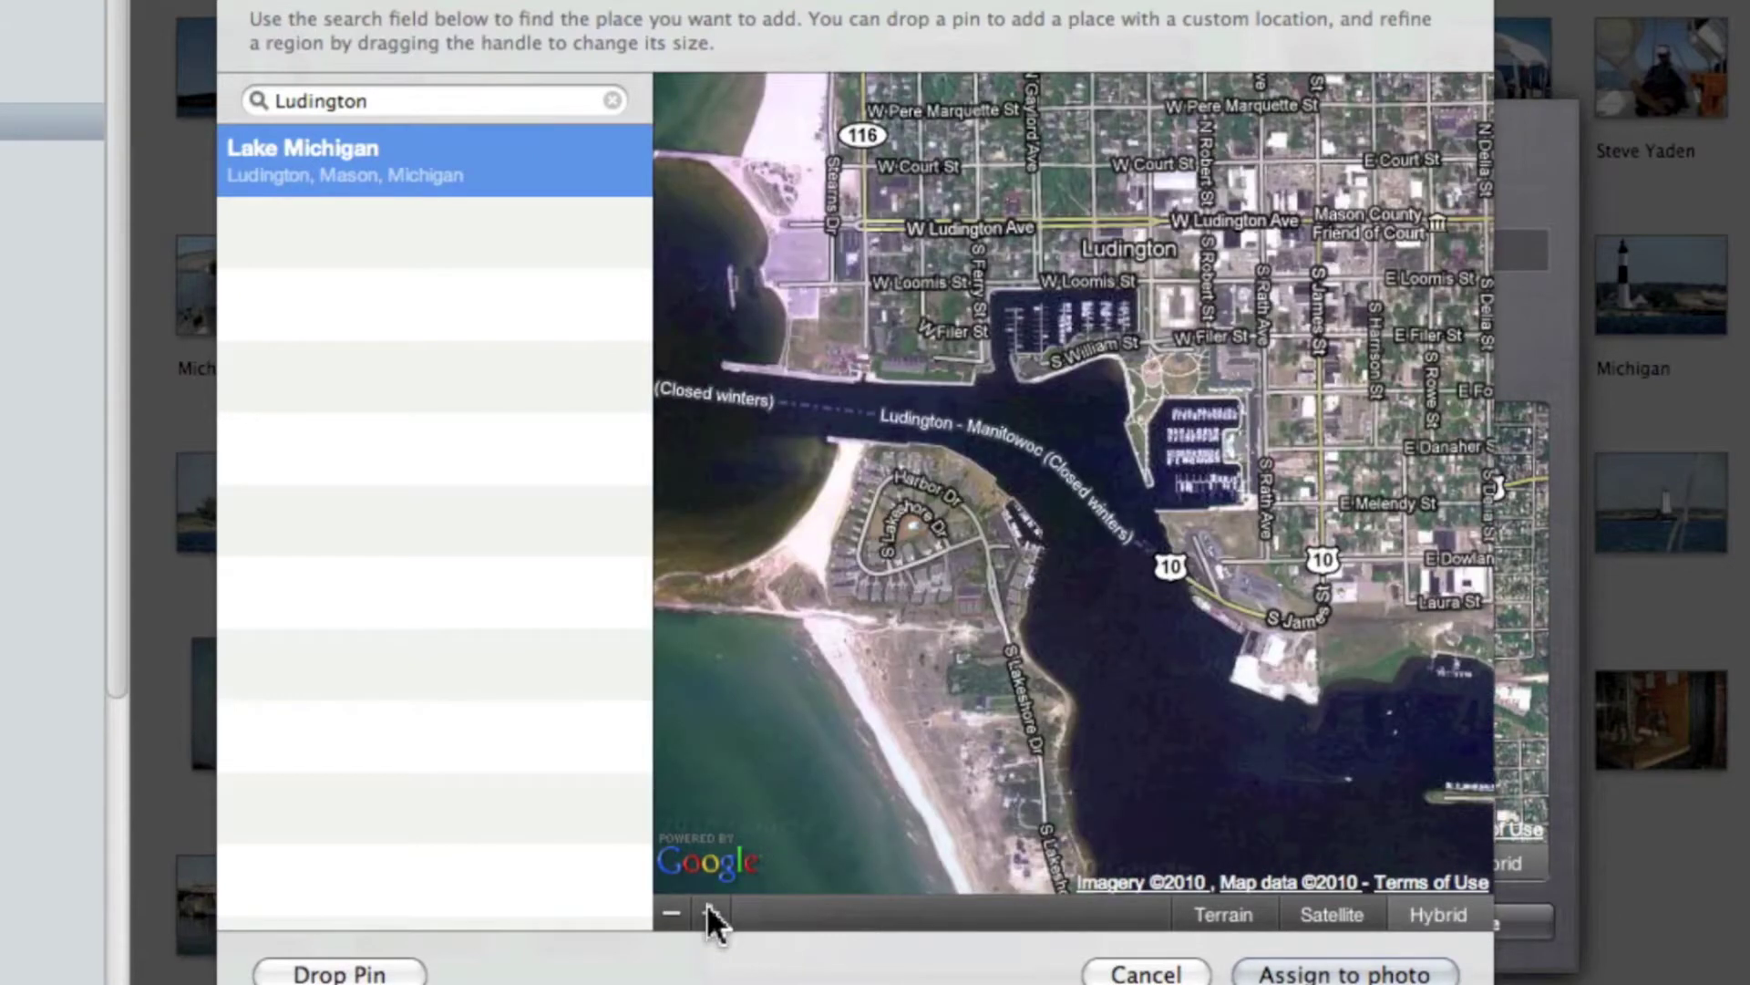
left_click_drag(867, 832, 1401, 860)
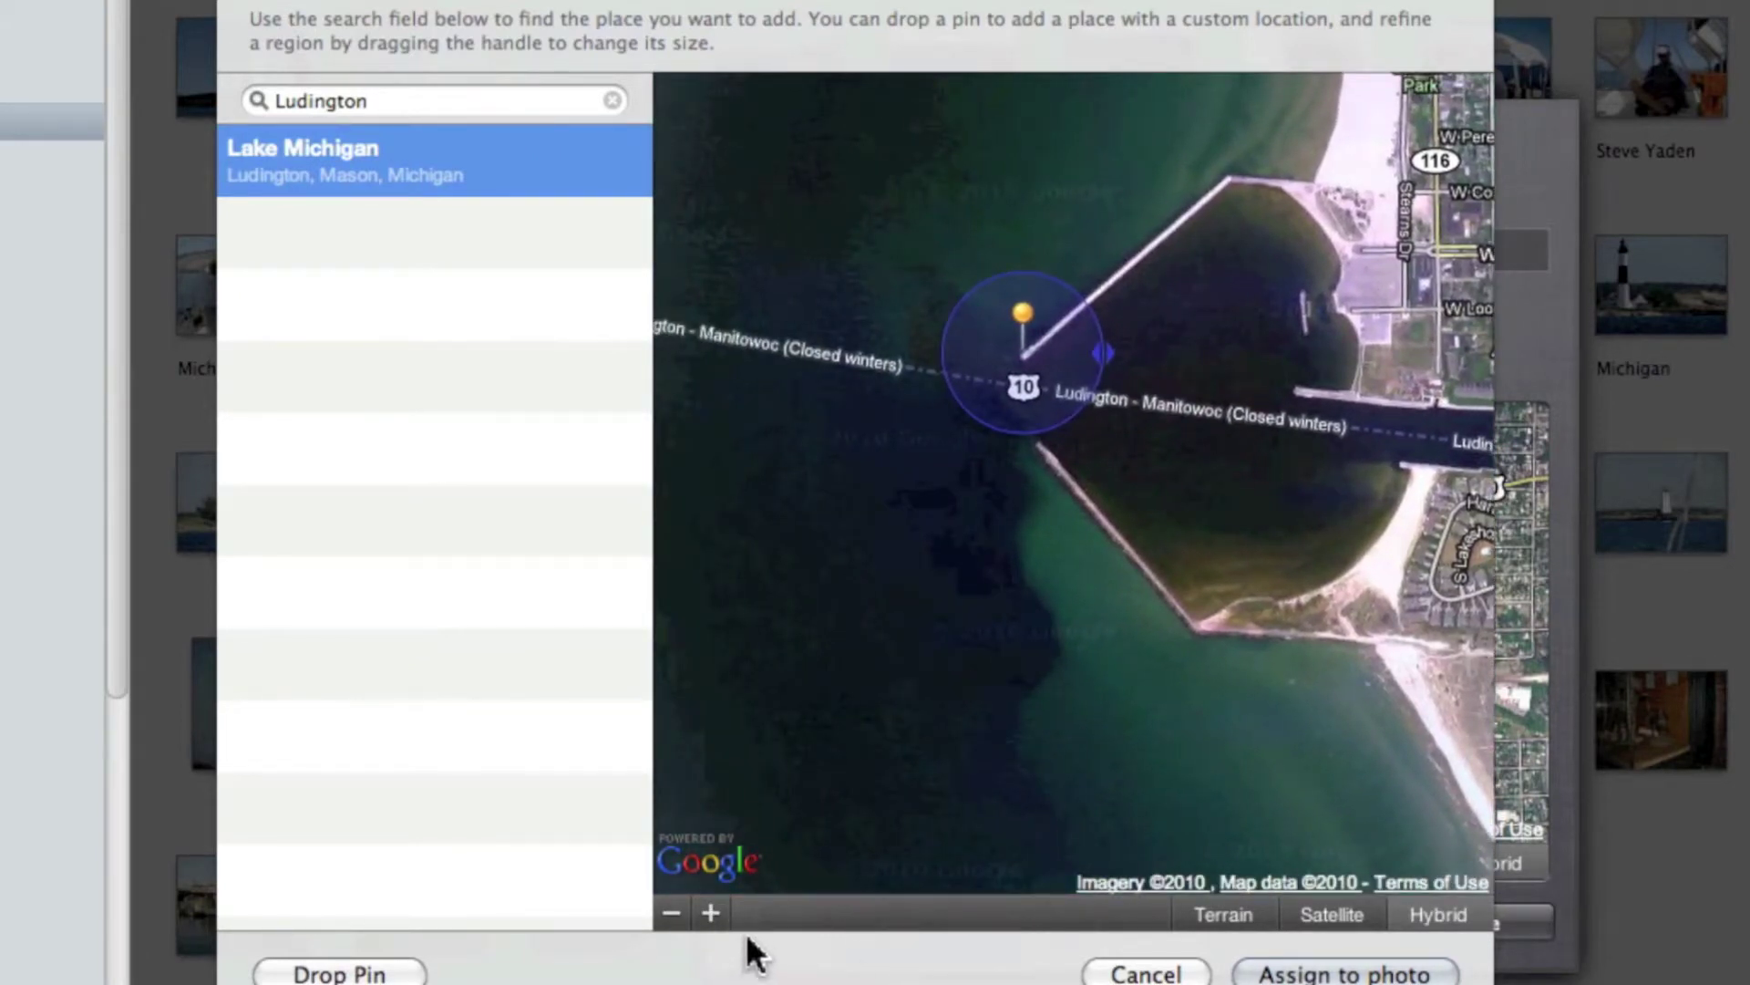
left_click(714, 912)
left_click(714, 912)
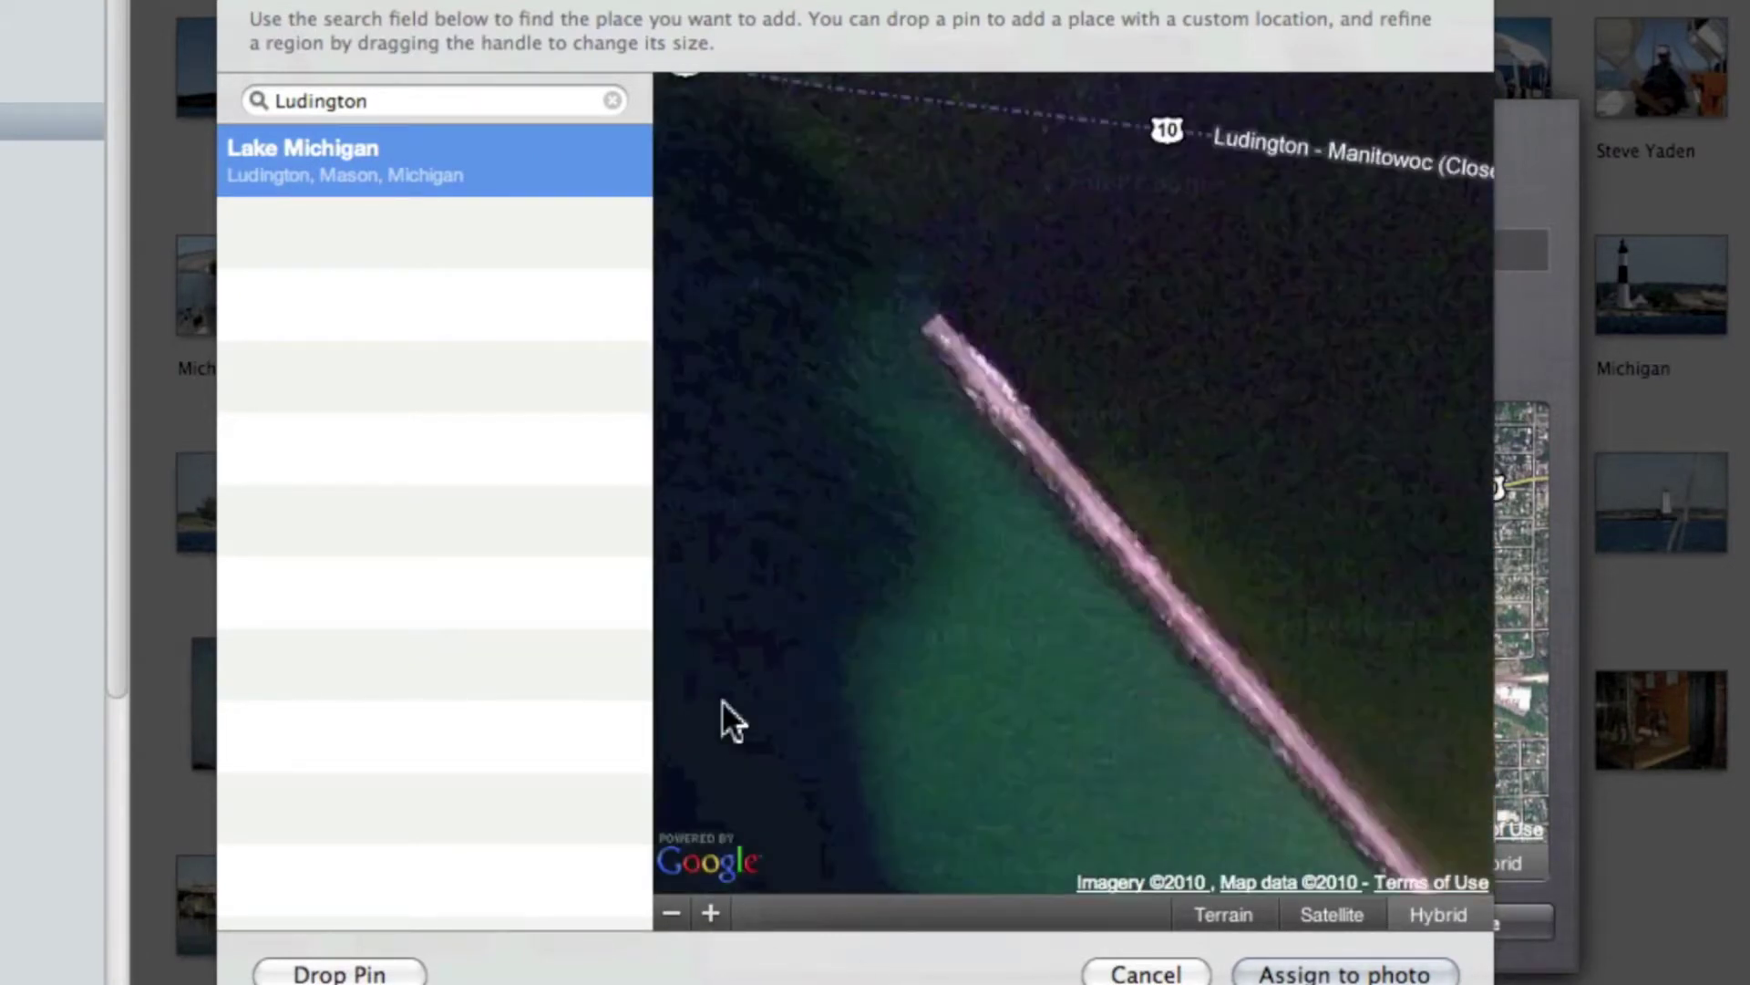
left_click_drag(819, 325, 942, 764)
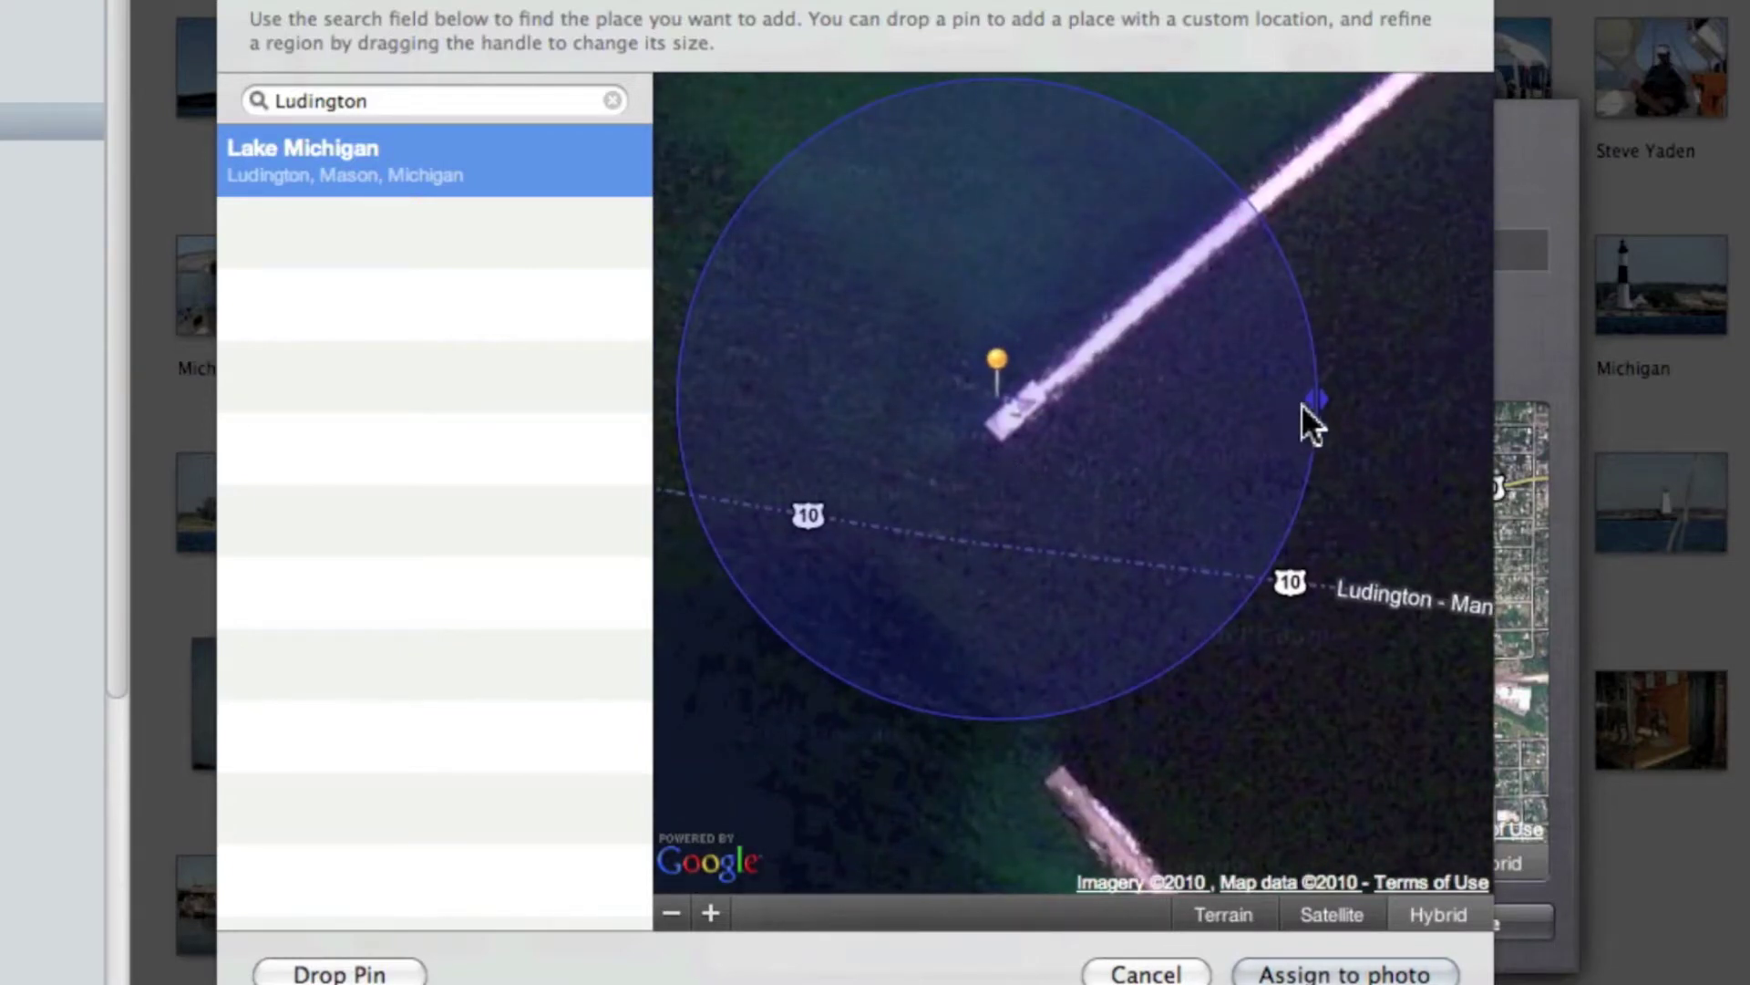
left_click_drag(1315, 399, 1082, 399)
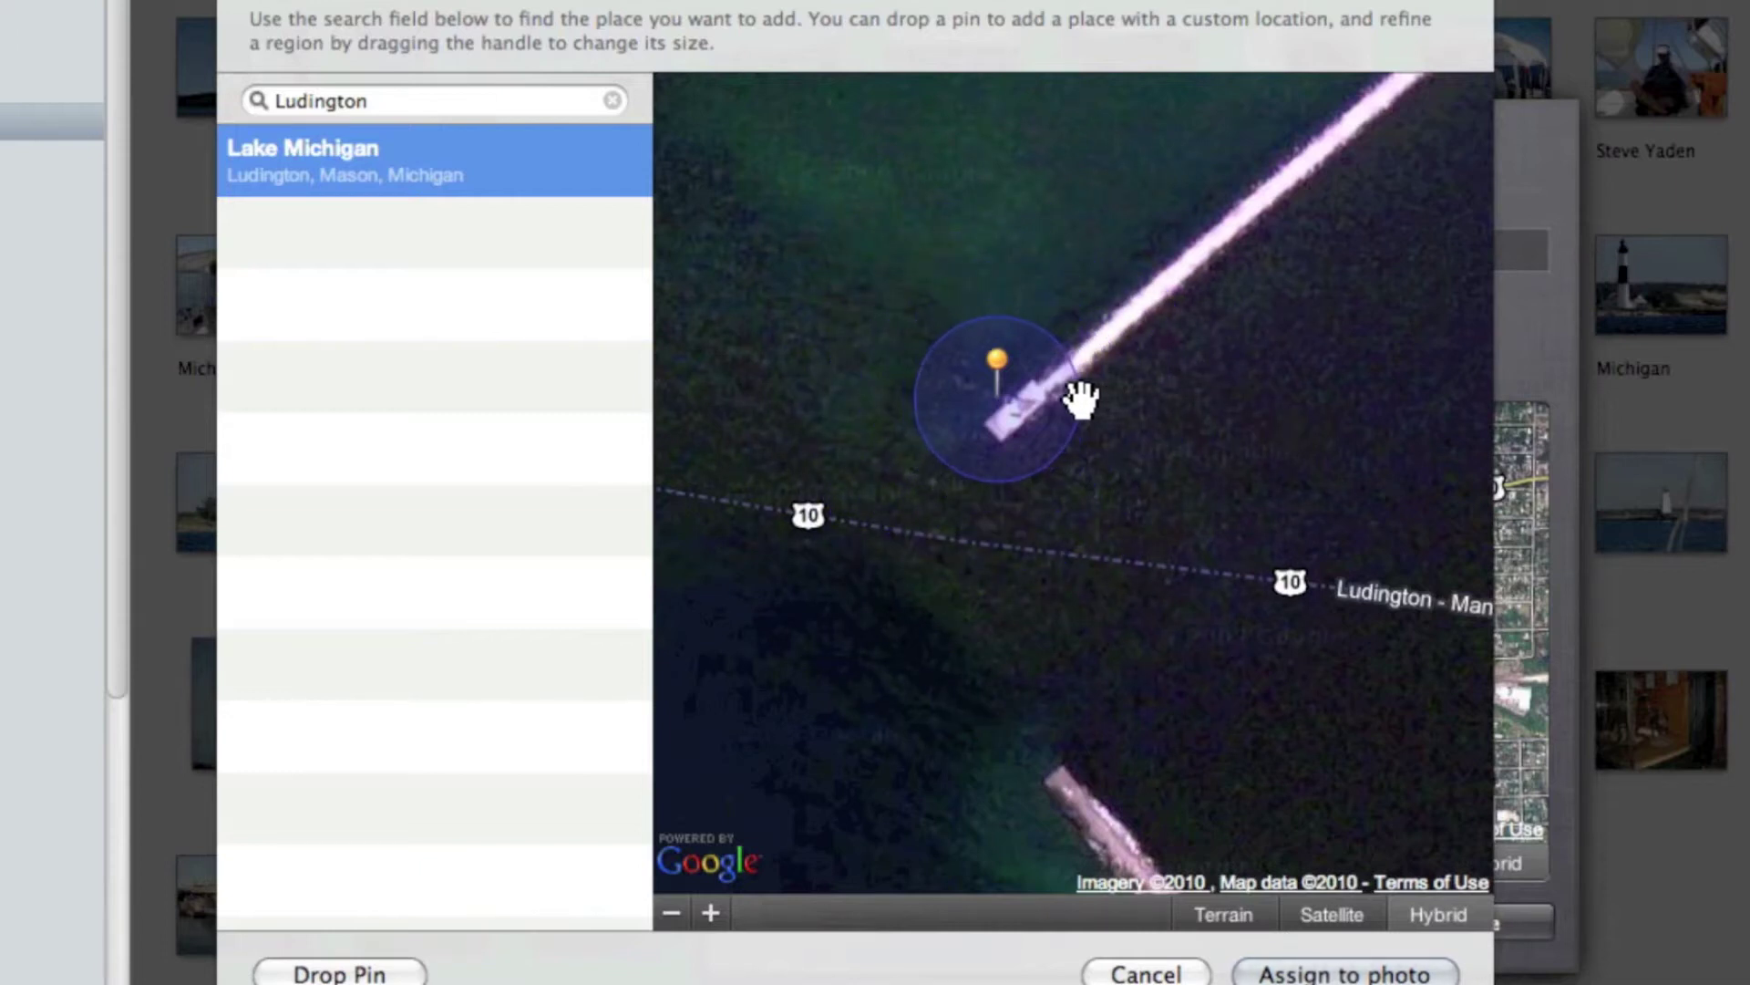
left_click(1337, 972)
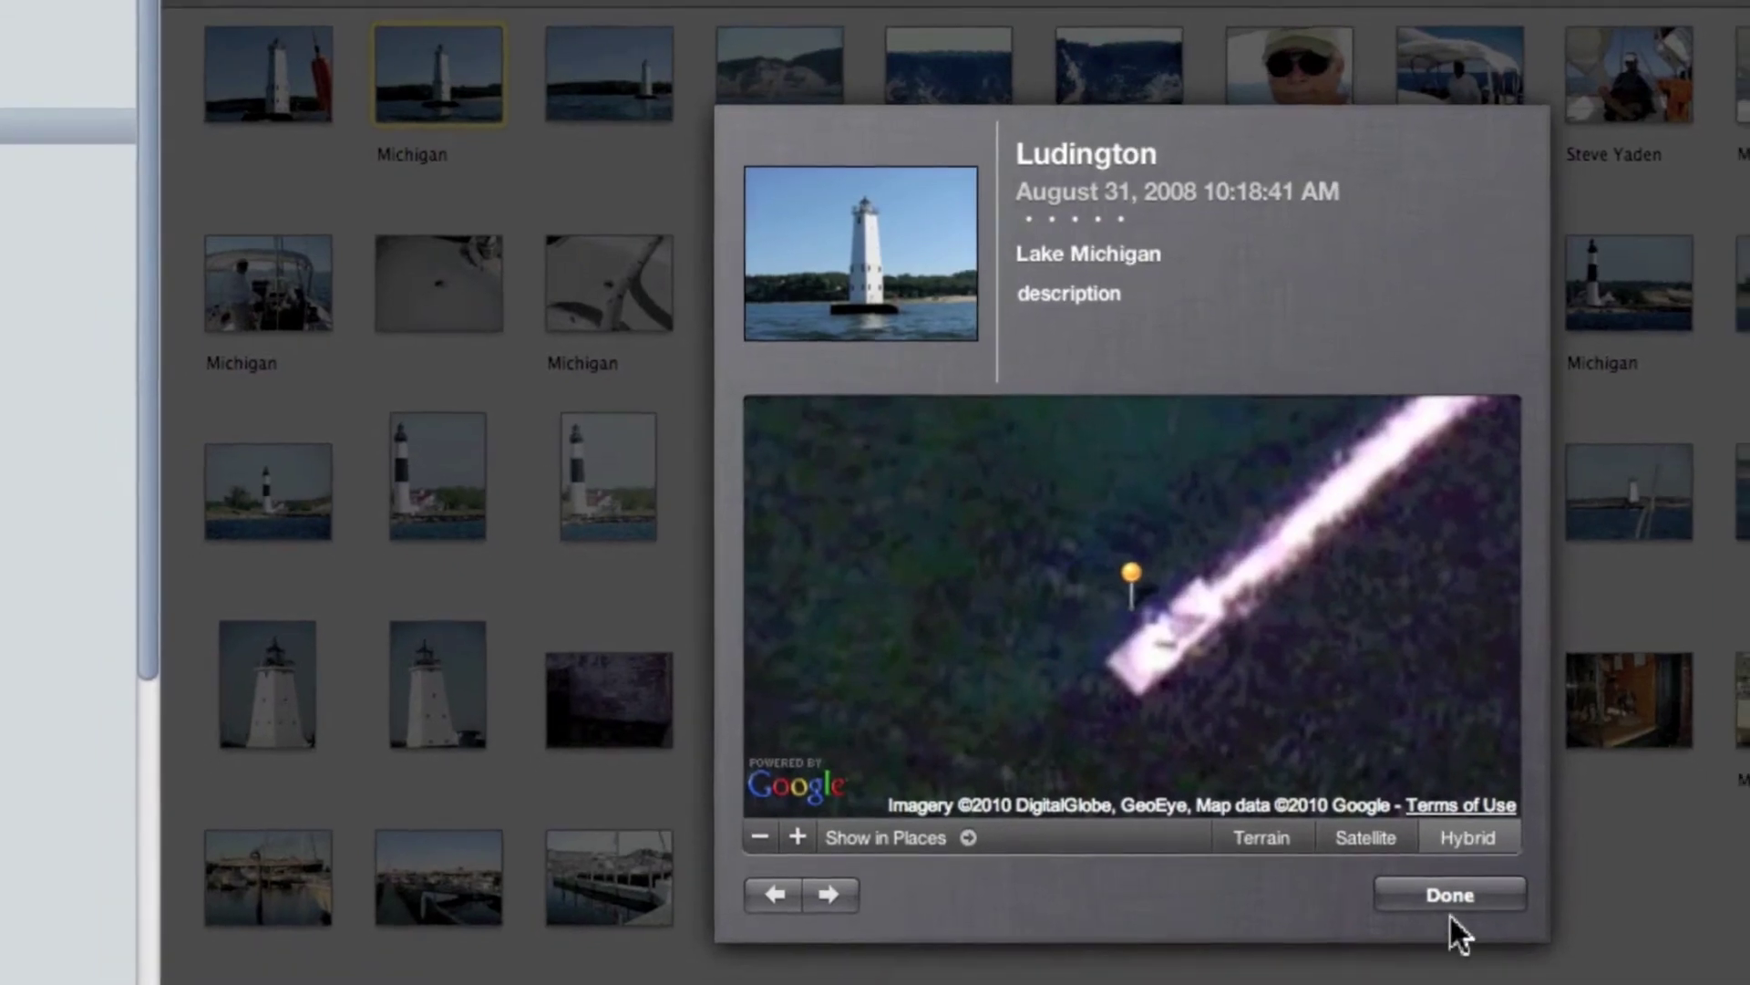
Close the location details, go back to Places, and zoom in on Lake Michigan's Ludington pin
left_click(1463, 923)
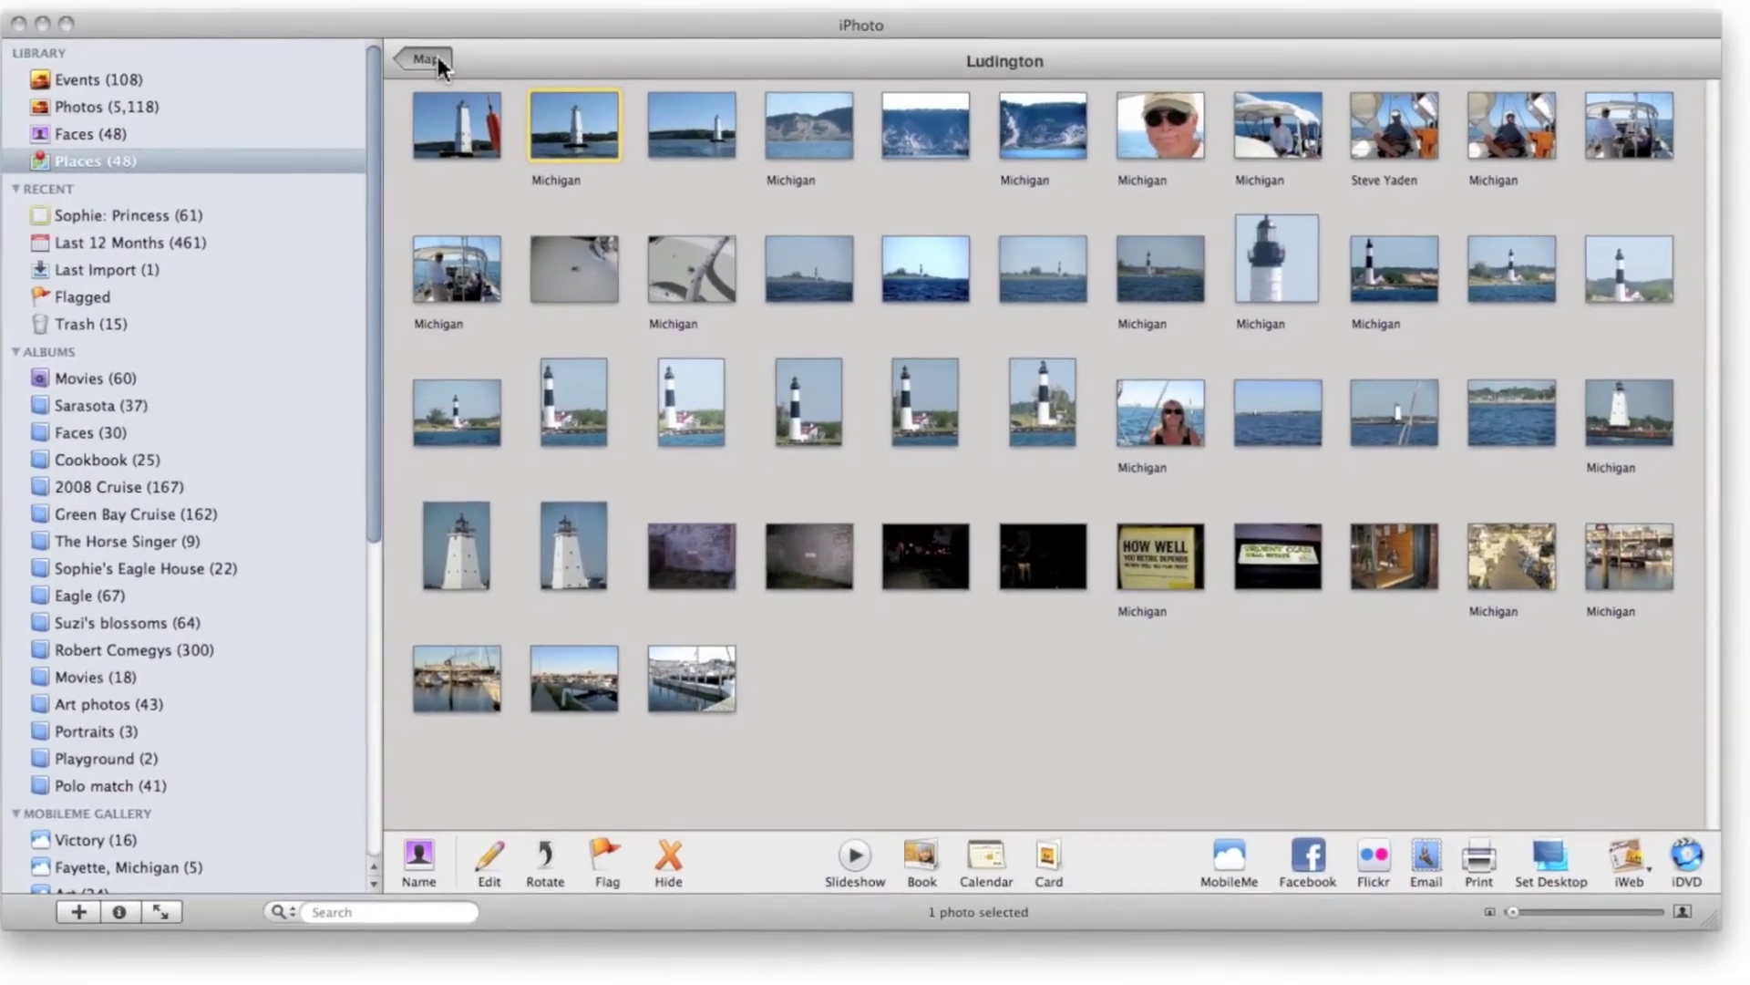
left_click(435, 58)
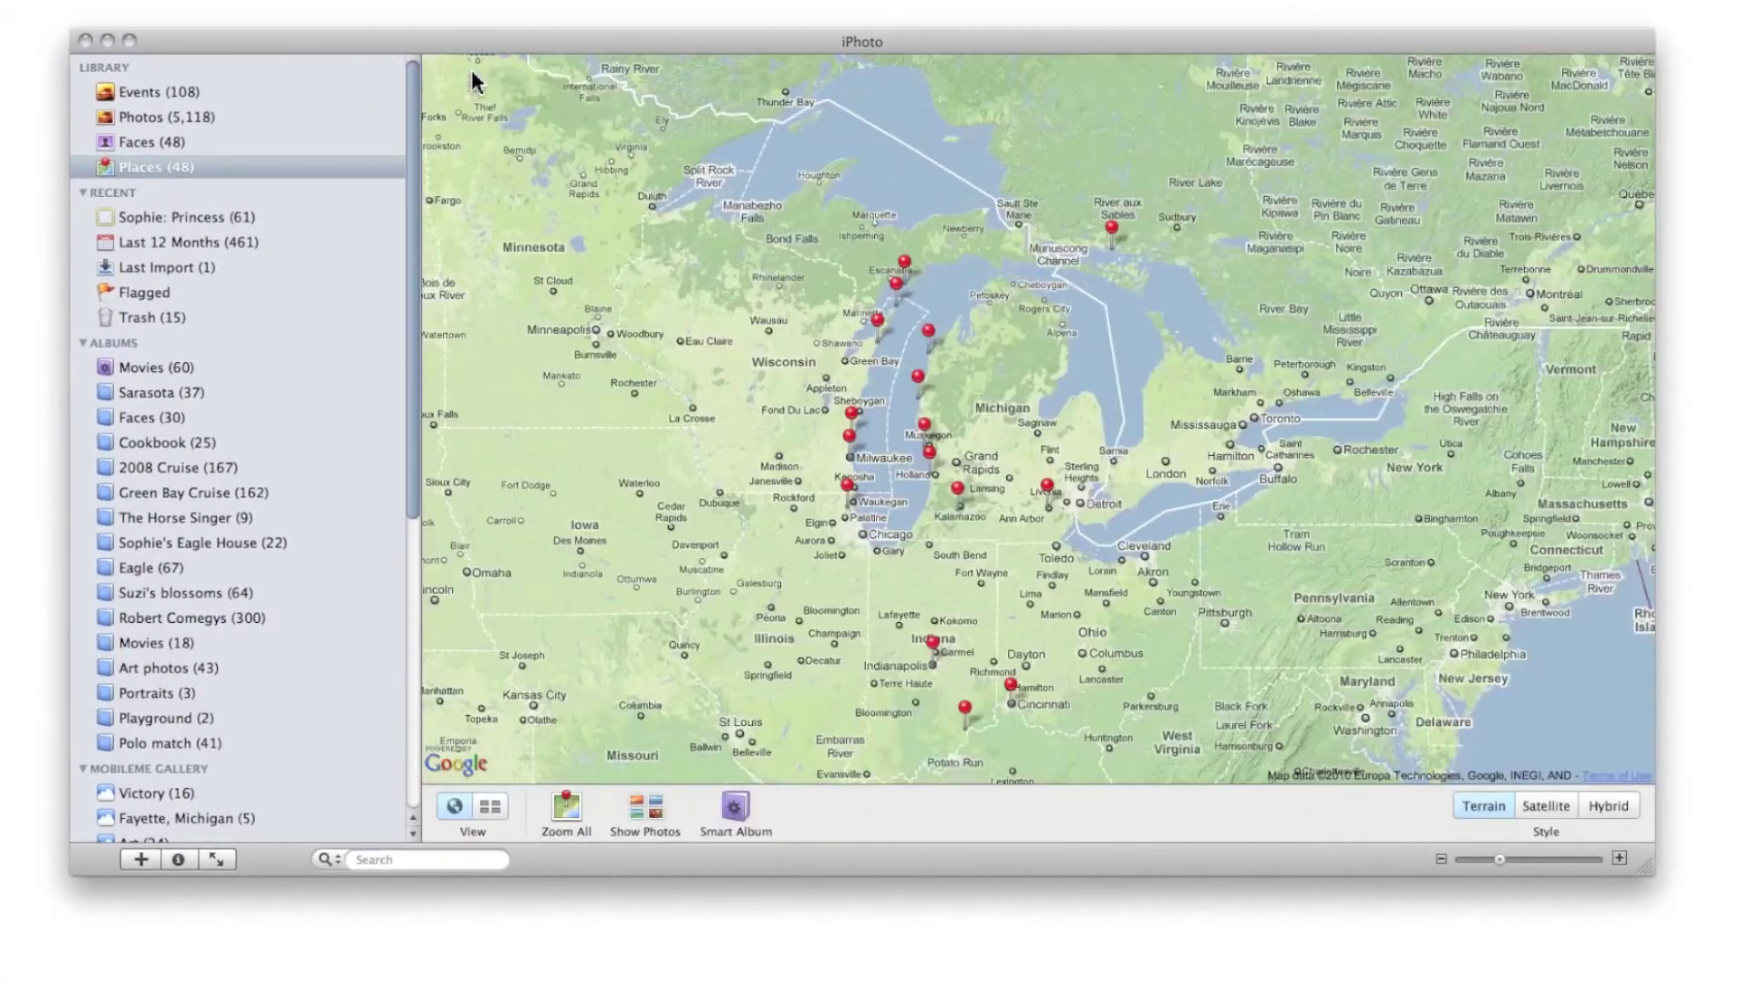
double_click(955, 387)
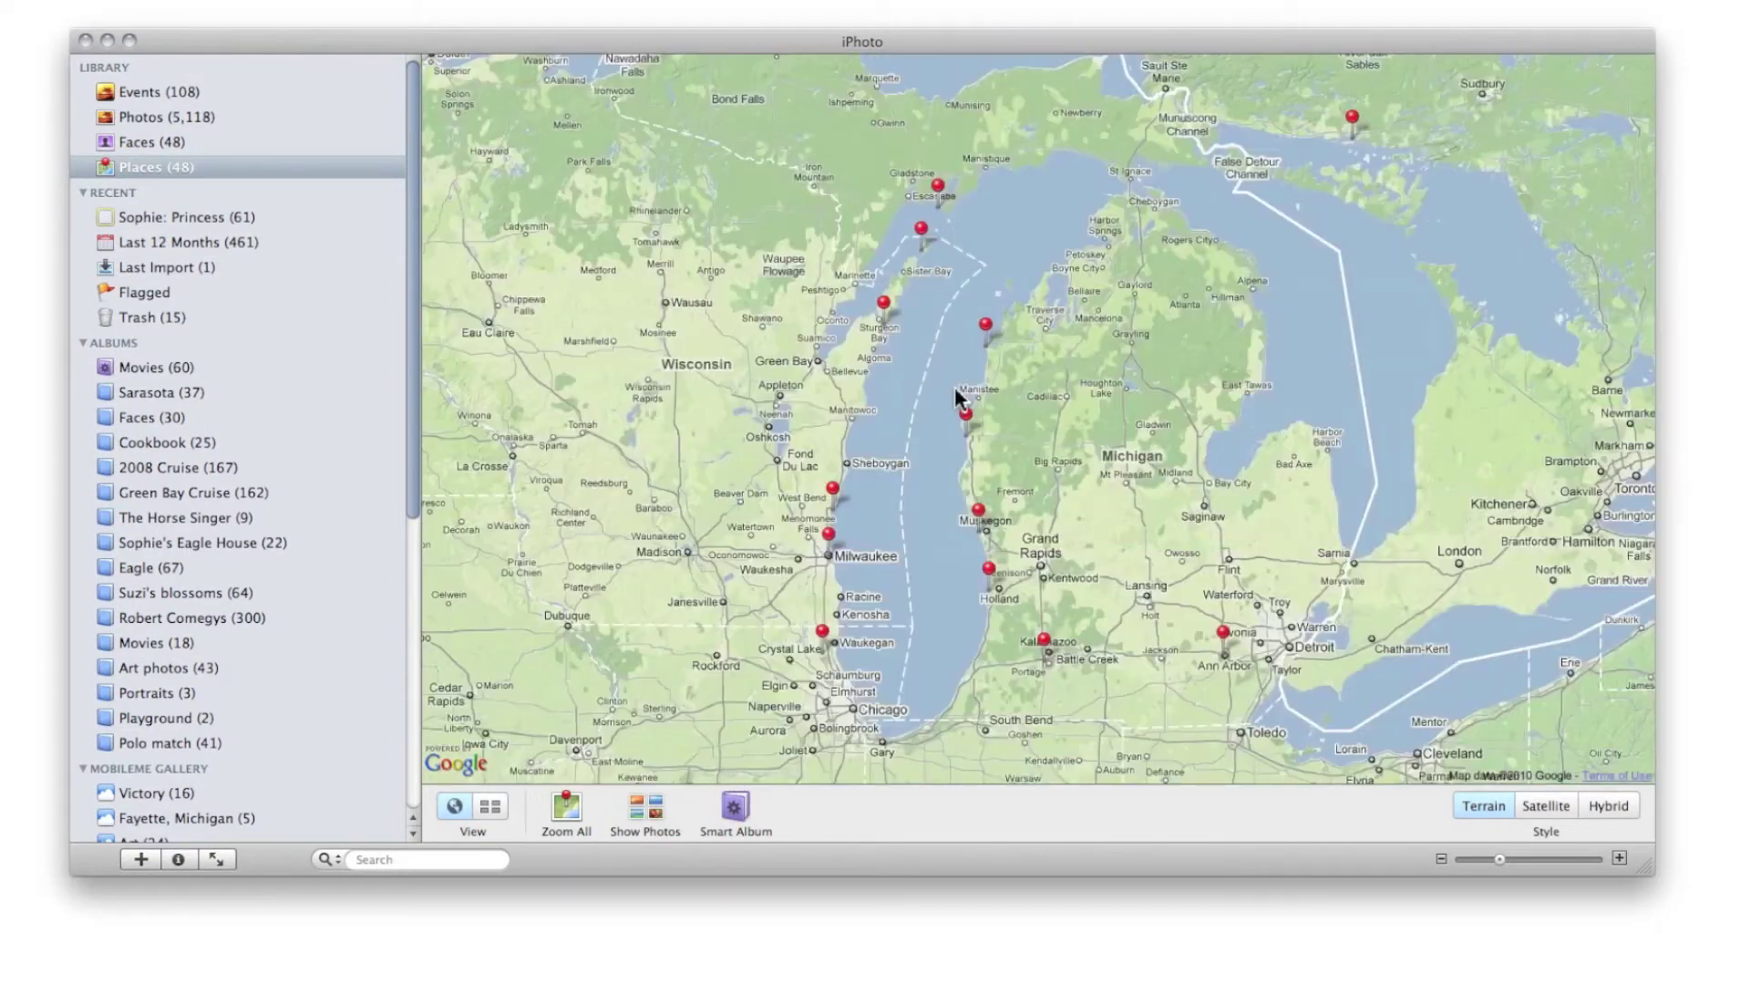
double_click(1001, 421)
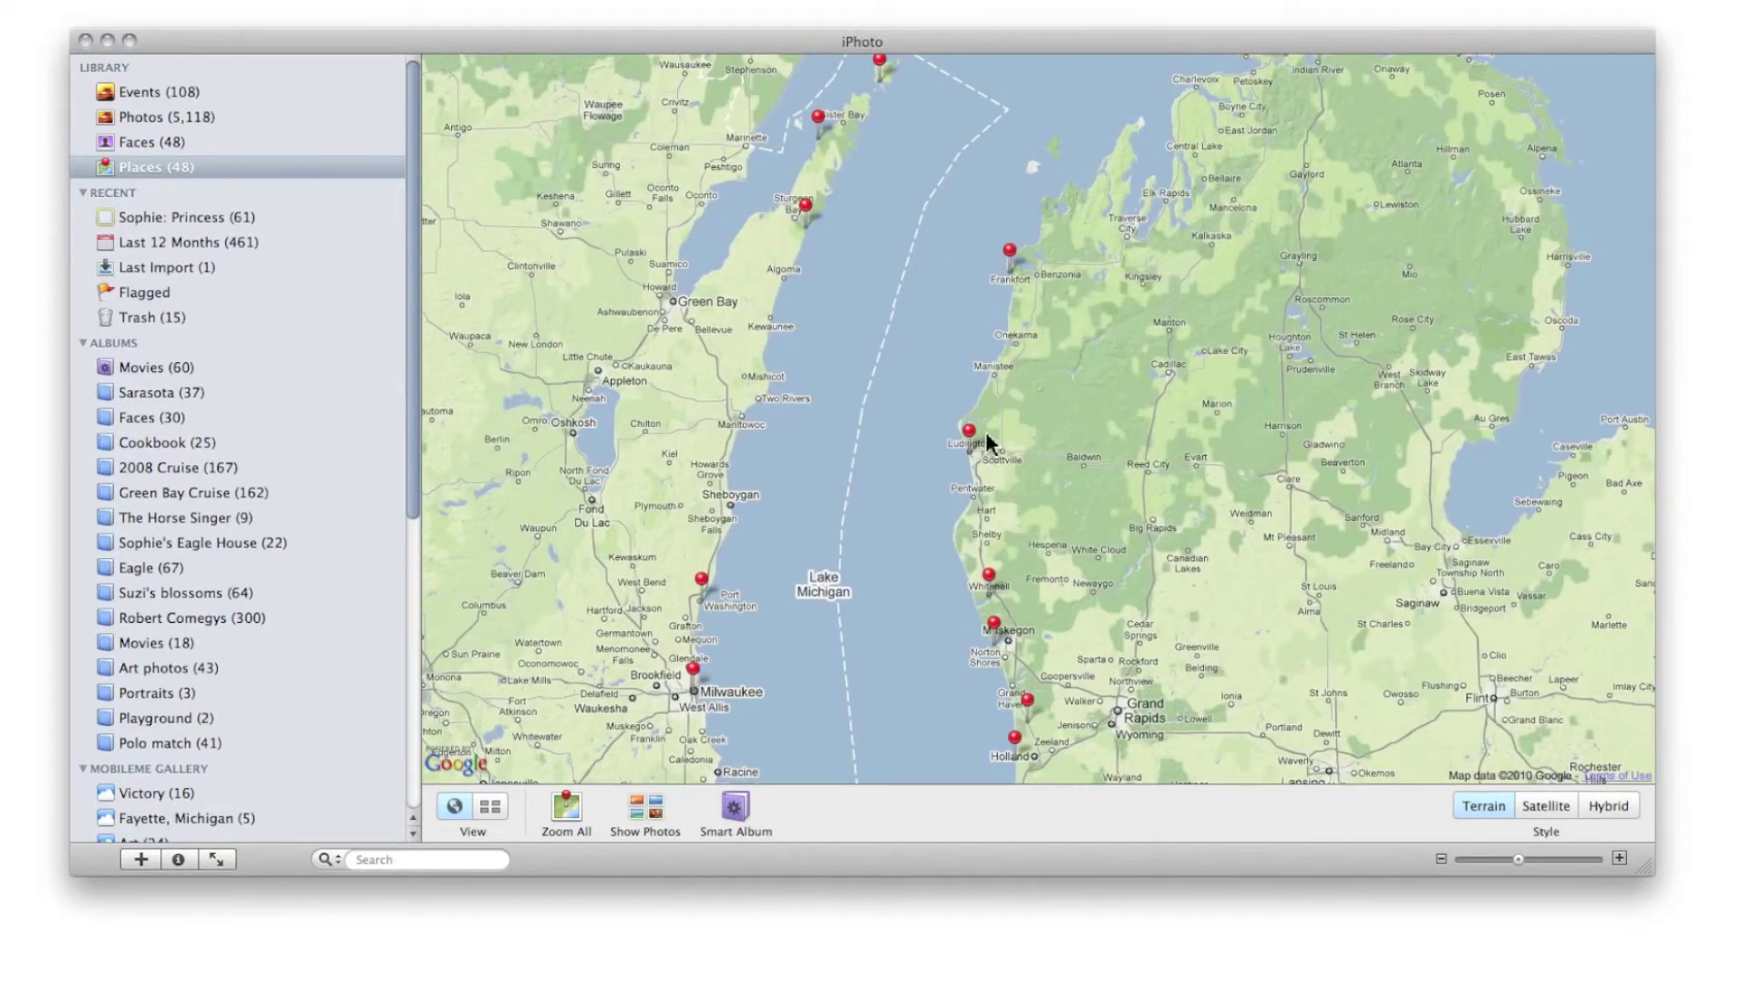
mouse_move(968, 434)
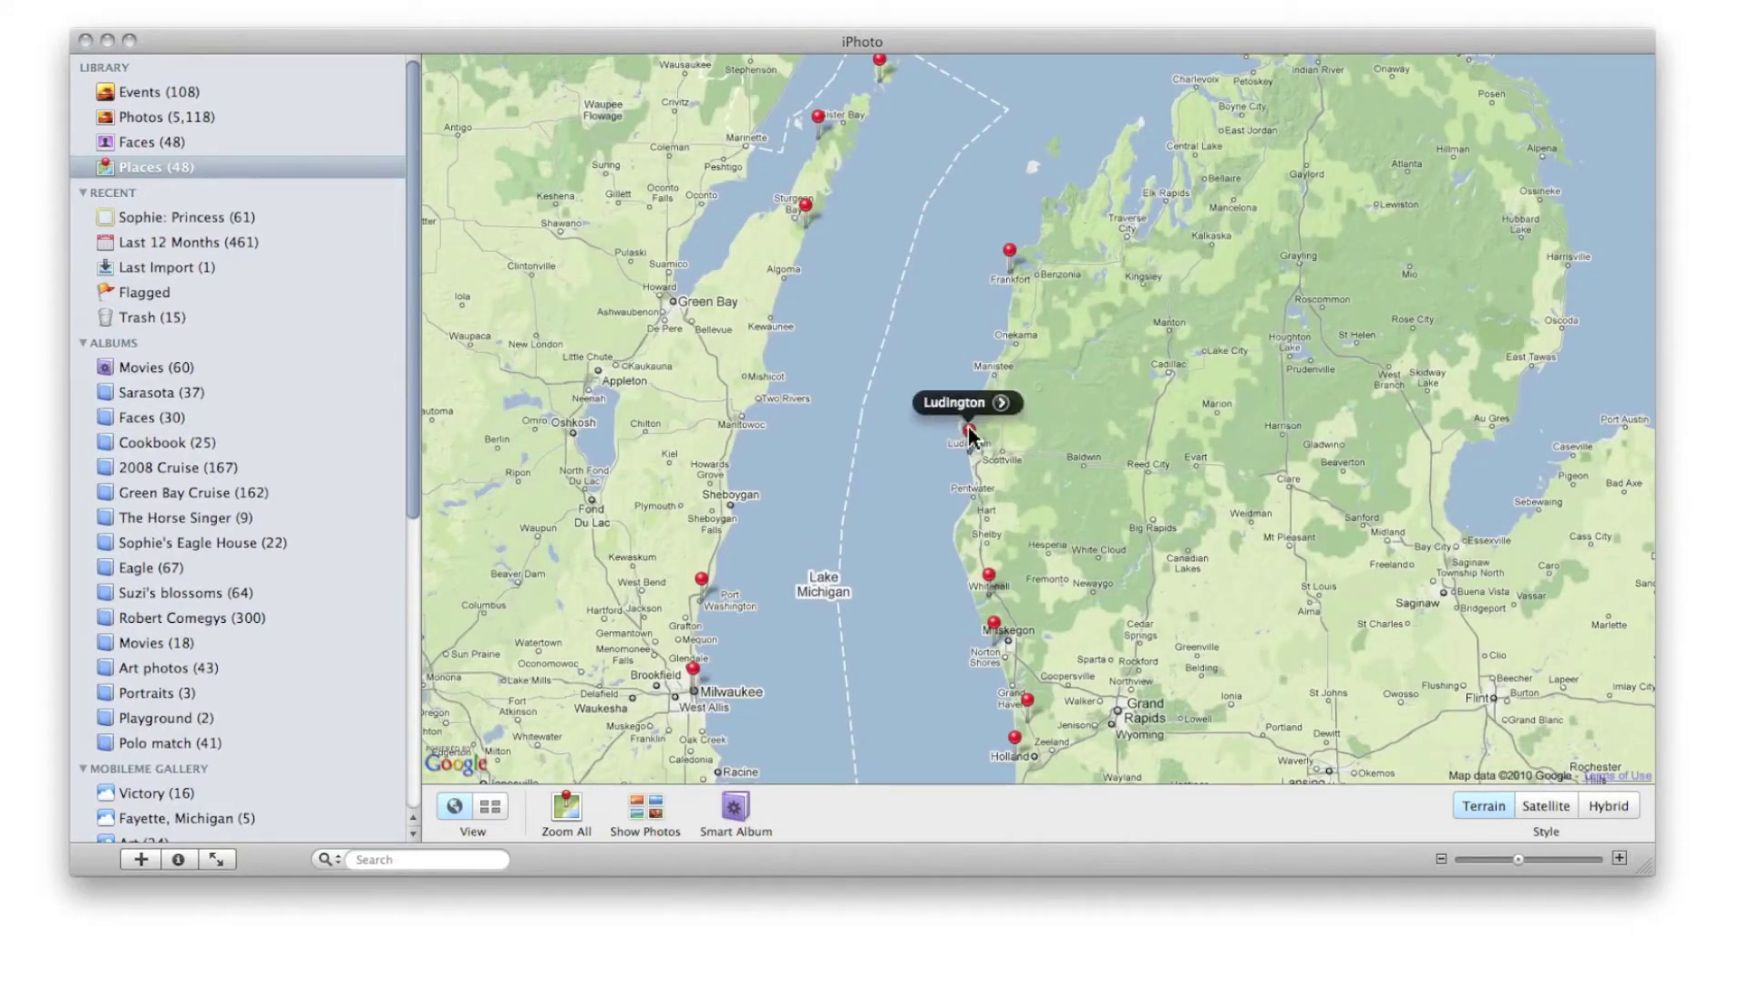